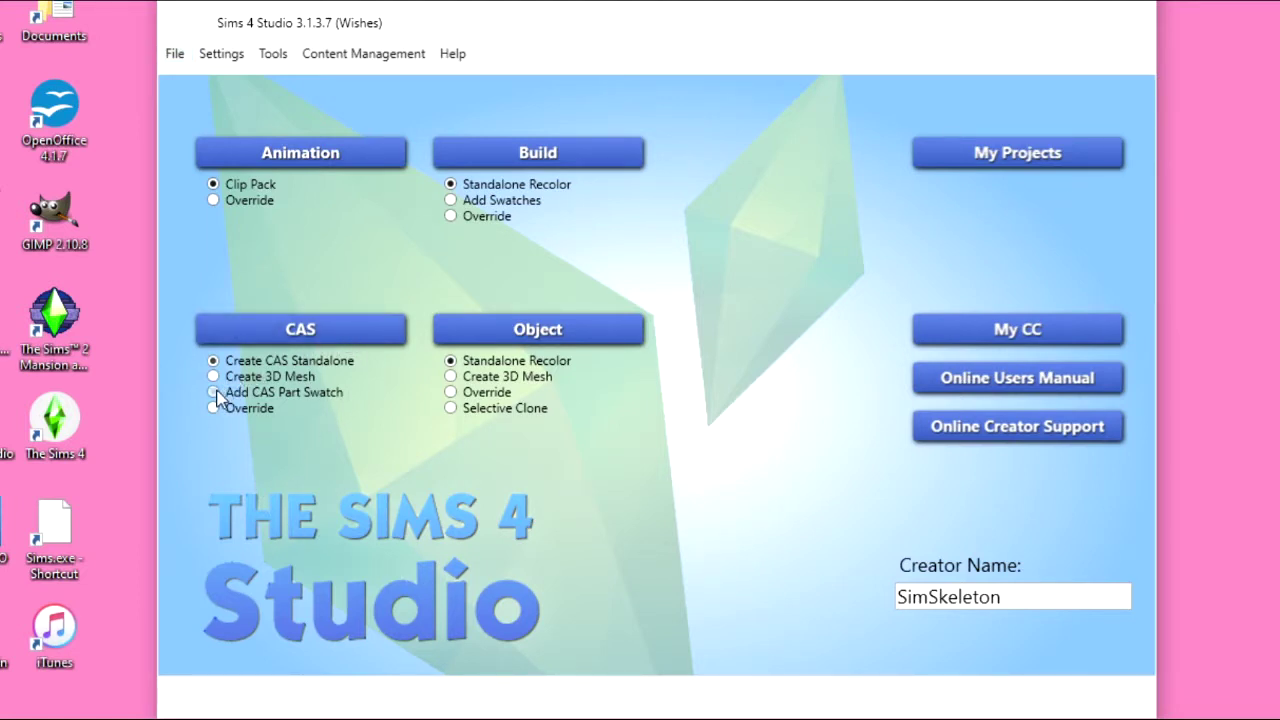
Start an Add CAS Part Swatch project and filter the catalog to Female, Adult and Clothing Top parts
{"action": "left_click", "coordinate": [215, 394]}
{"action": "left_click", "coordinate": [375, 338]}
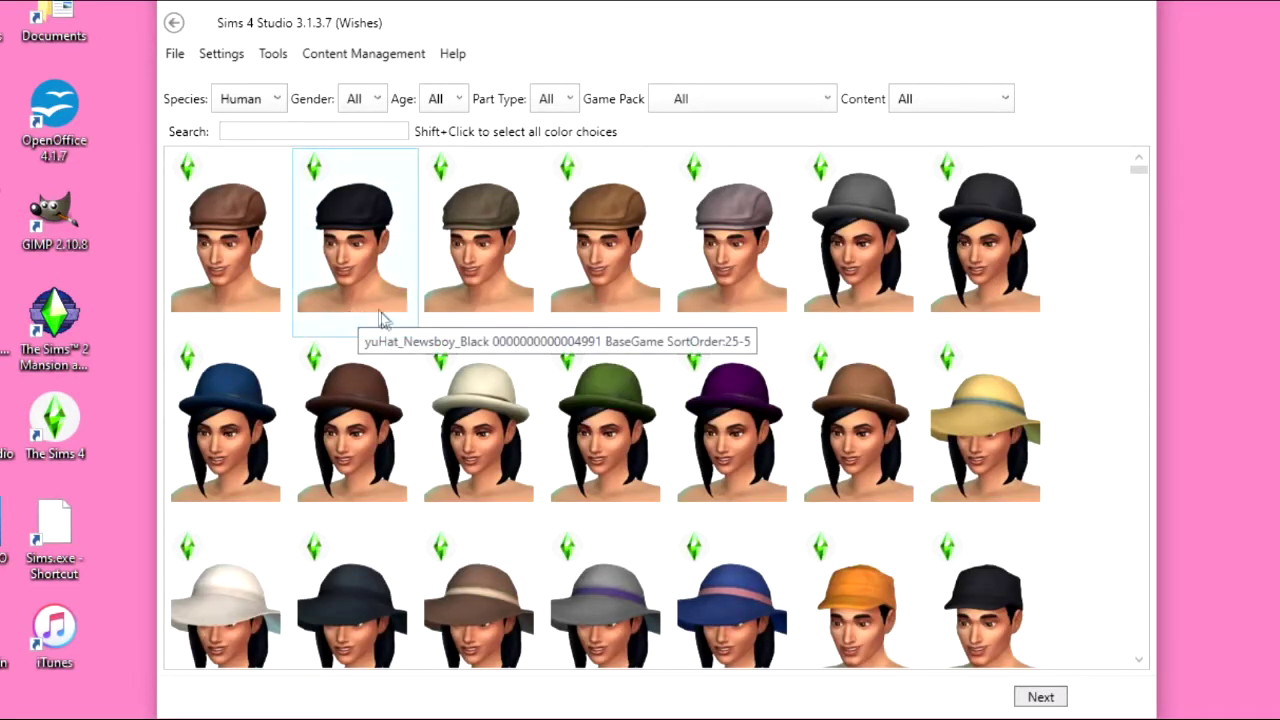
{"action": "left_click", "coordinate": [378, 99]}
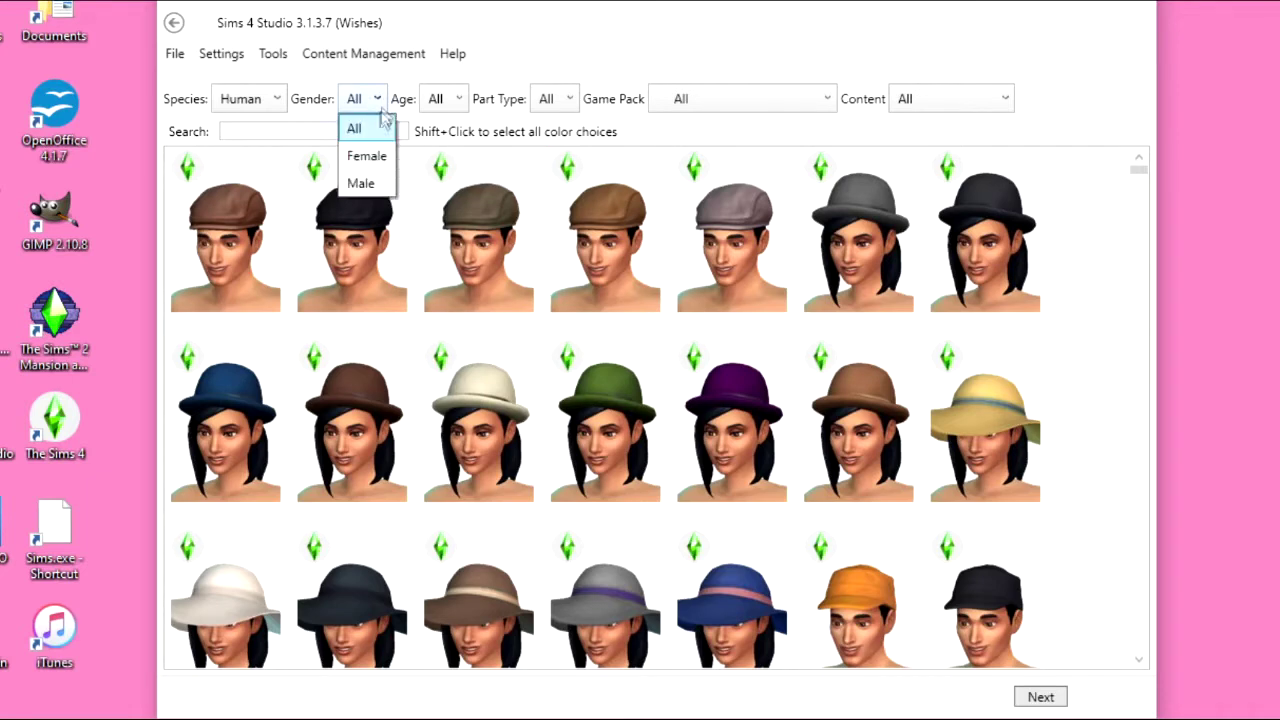
{"action": "left_click", "coordinate": [366, 157]}
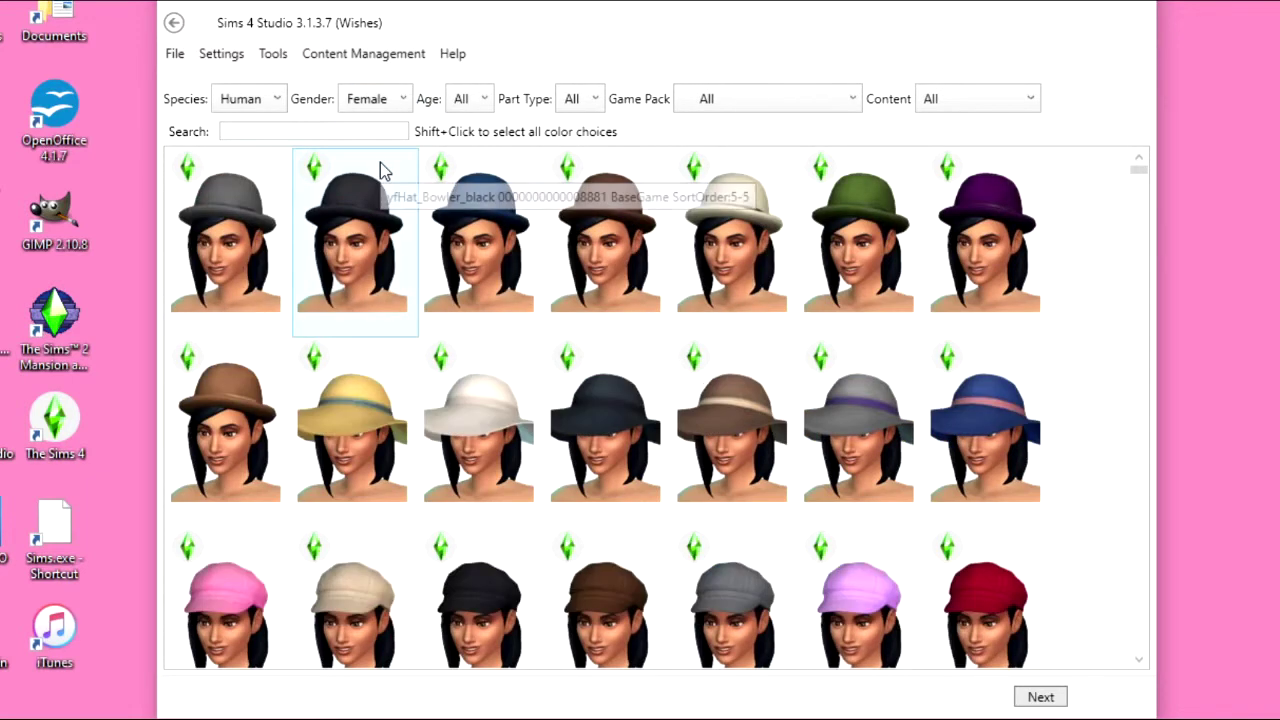
{"action": "left_click", "coordinate": [484, 101]}
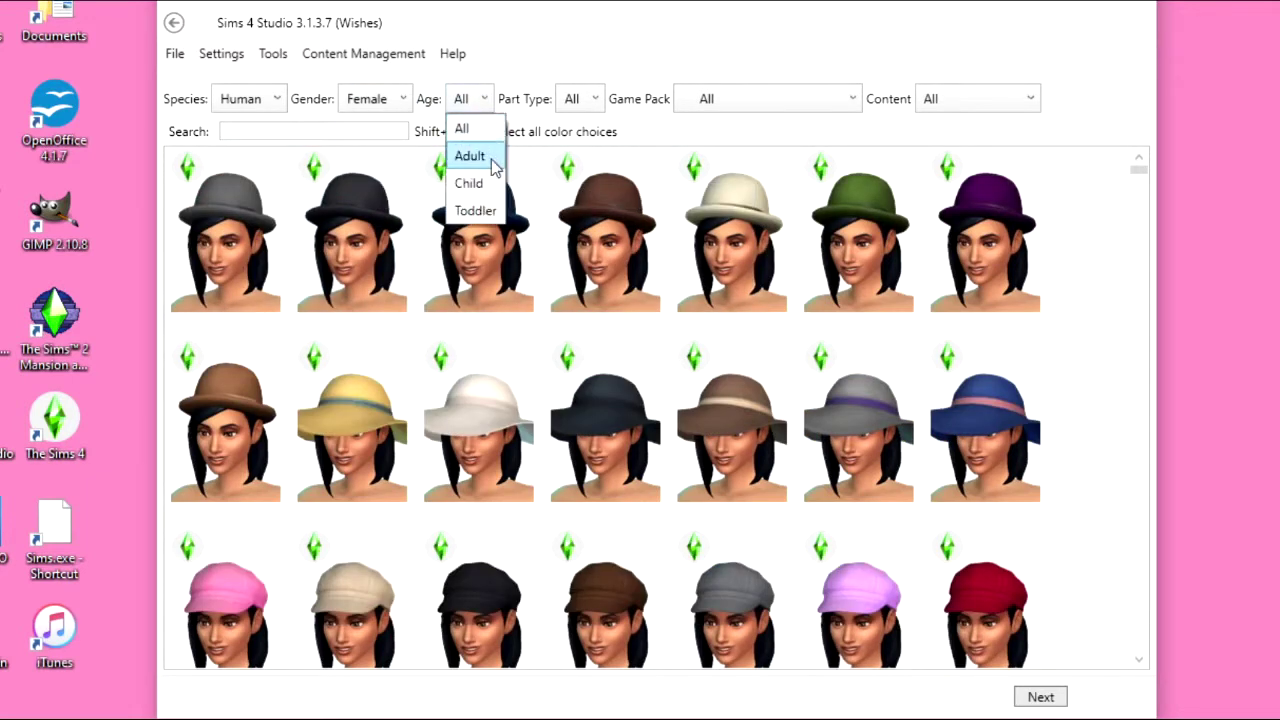
{"action": "left_click", "coordinate": [470, 157]}
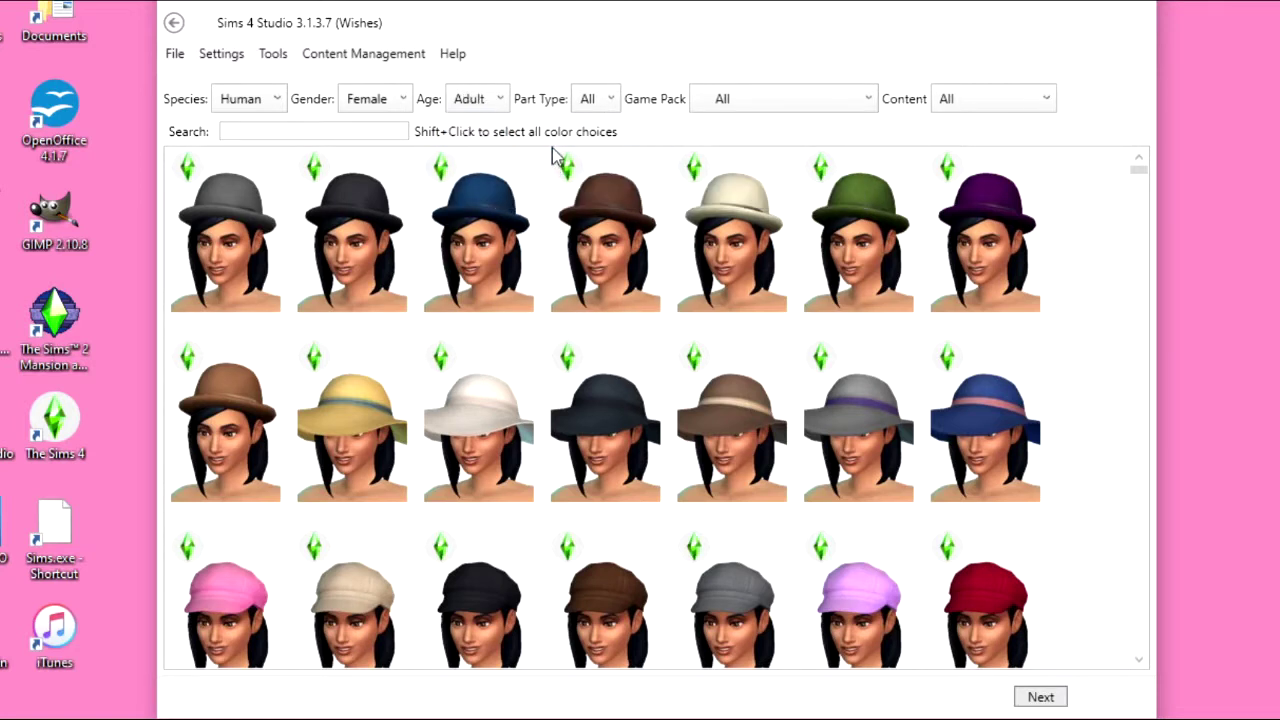
{"action": "left_click", "coordinate": [612, 100]}
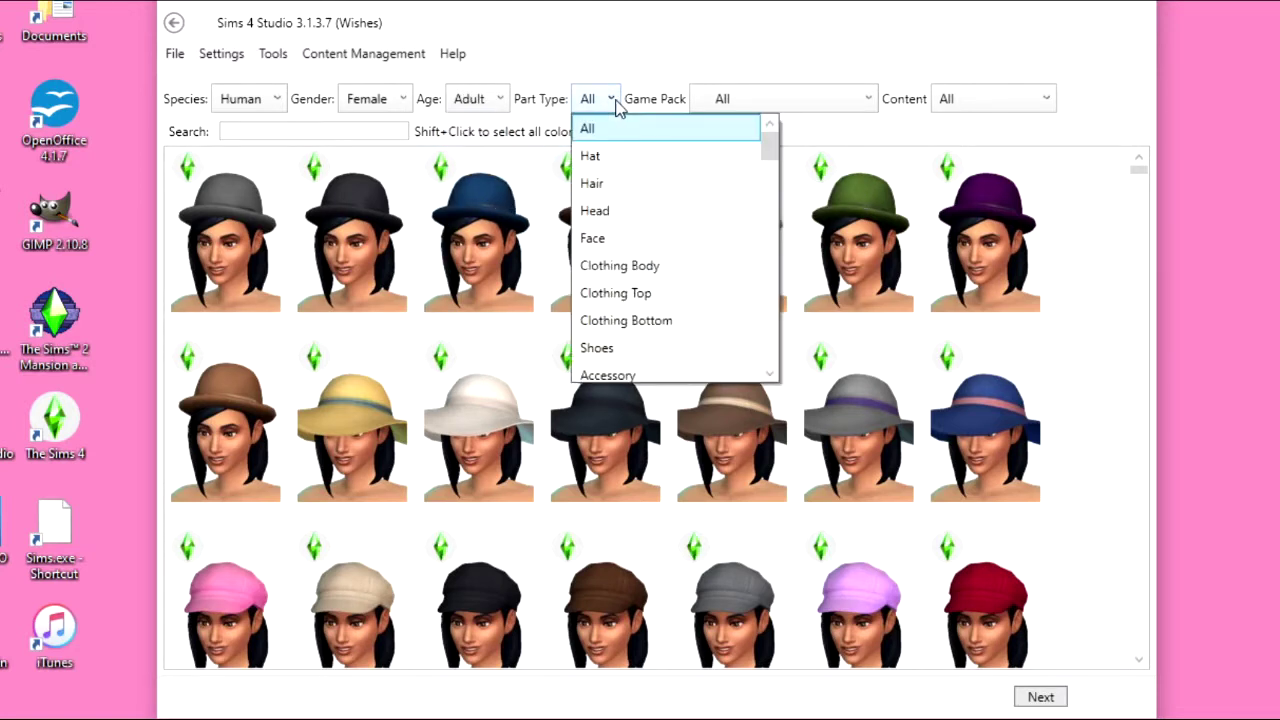
{"action": "left_click", "coordinate": [652, 293]}
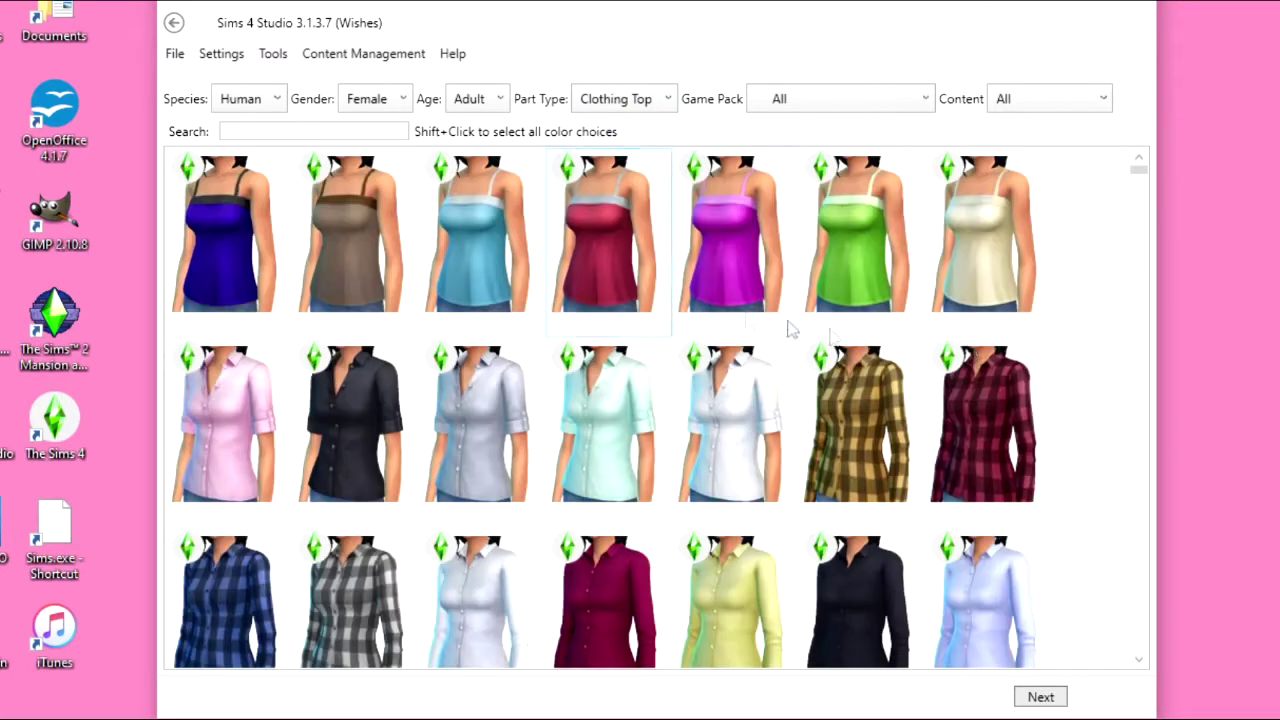
Find and select the solid black buttoned crop tank top (yfTop_SP05TankButtons_SolidBlack) in the catalog
{"action": "scroll", "coordinate": [1040, 330], "scroll_direction": "down", "scroll_amount": 3}
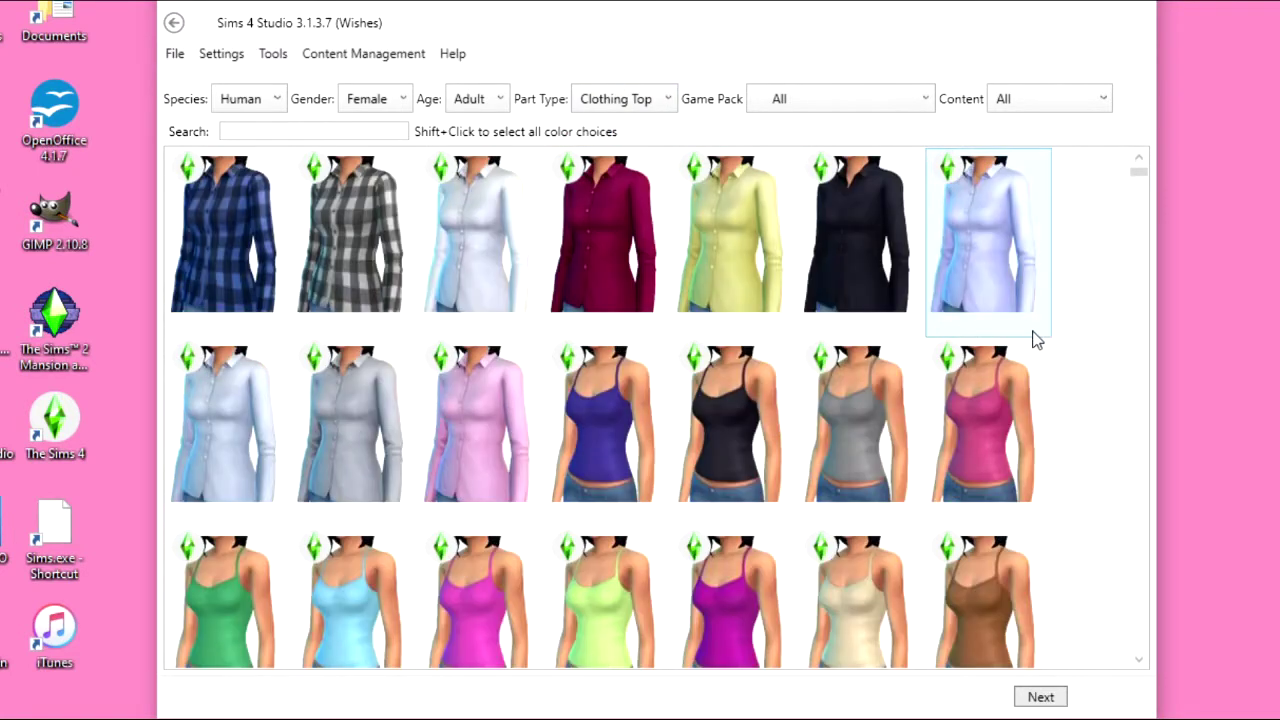
{"action": "scroll", "coordinate": [1037, 340], "scroll_direction": "down", "scroll_amount": 3}
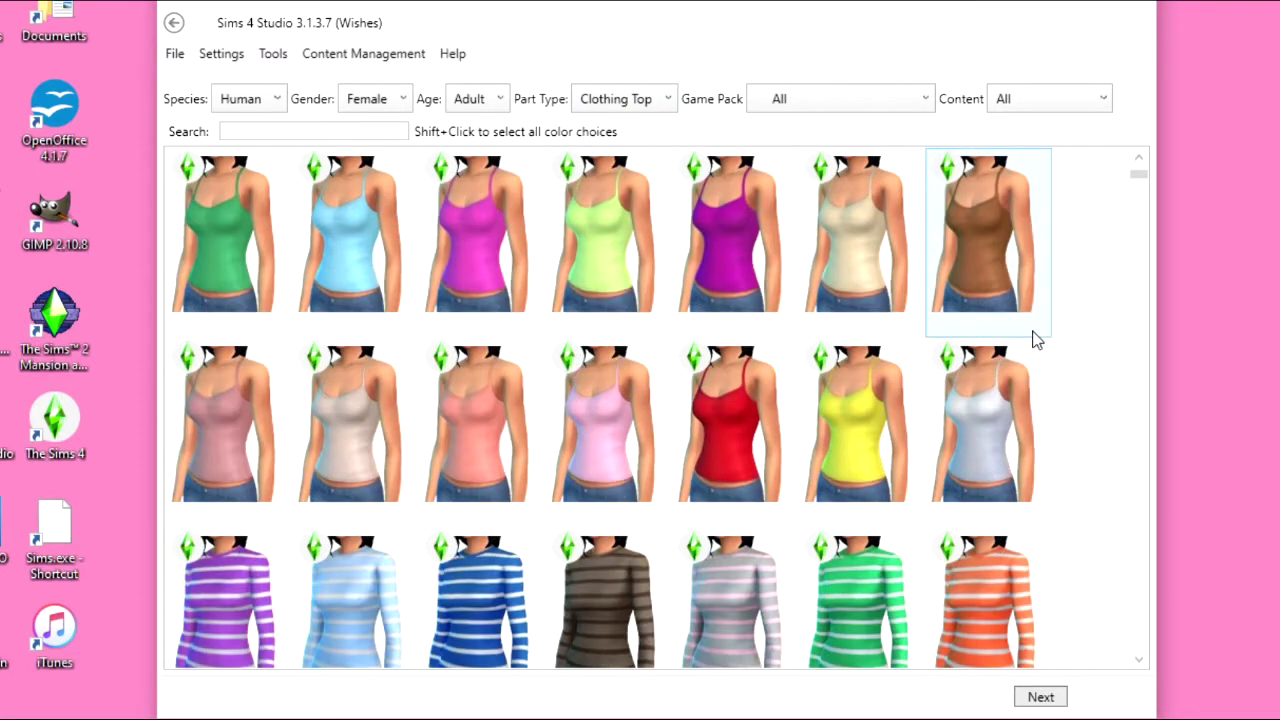
{"action": "scroll", "coordinate": [1037, 340], "scroll_direction": "down", "scroll_amount": 3}
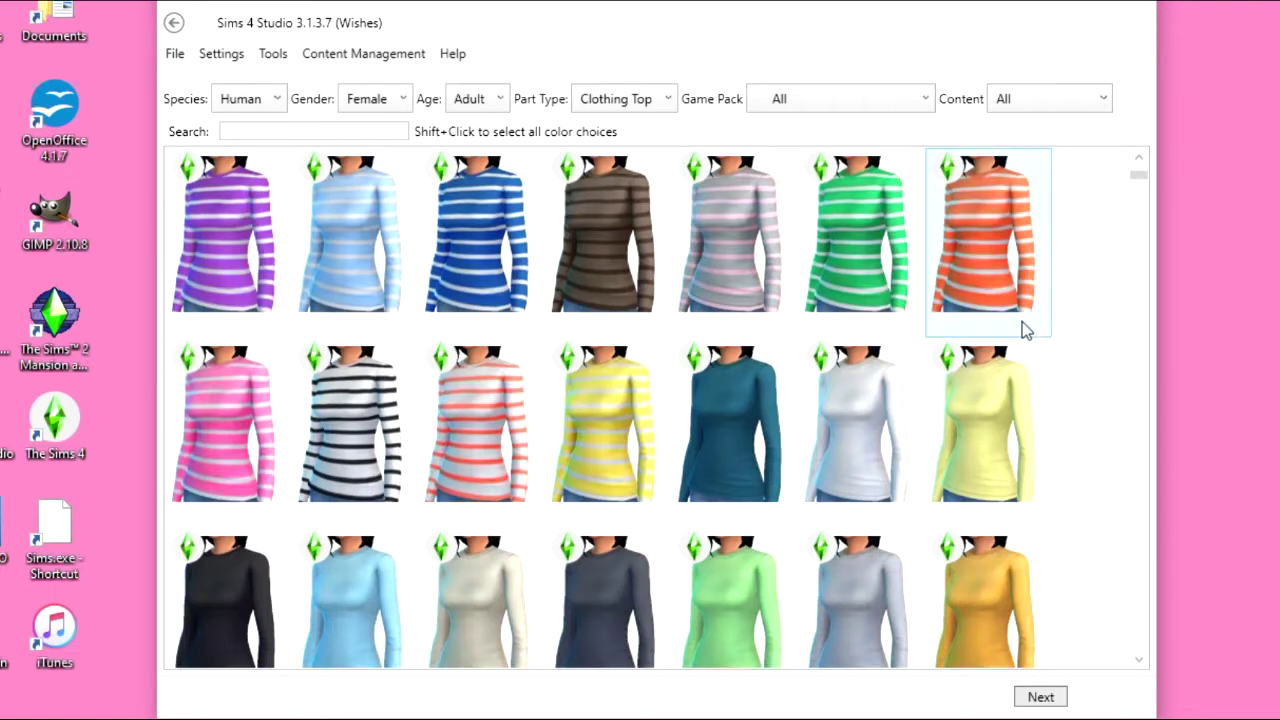
{"action": "scroll", "coordinate": [997, 314], "scroll_direction": "up", "scroll_amount": 3}
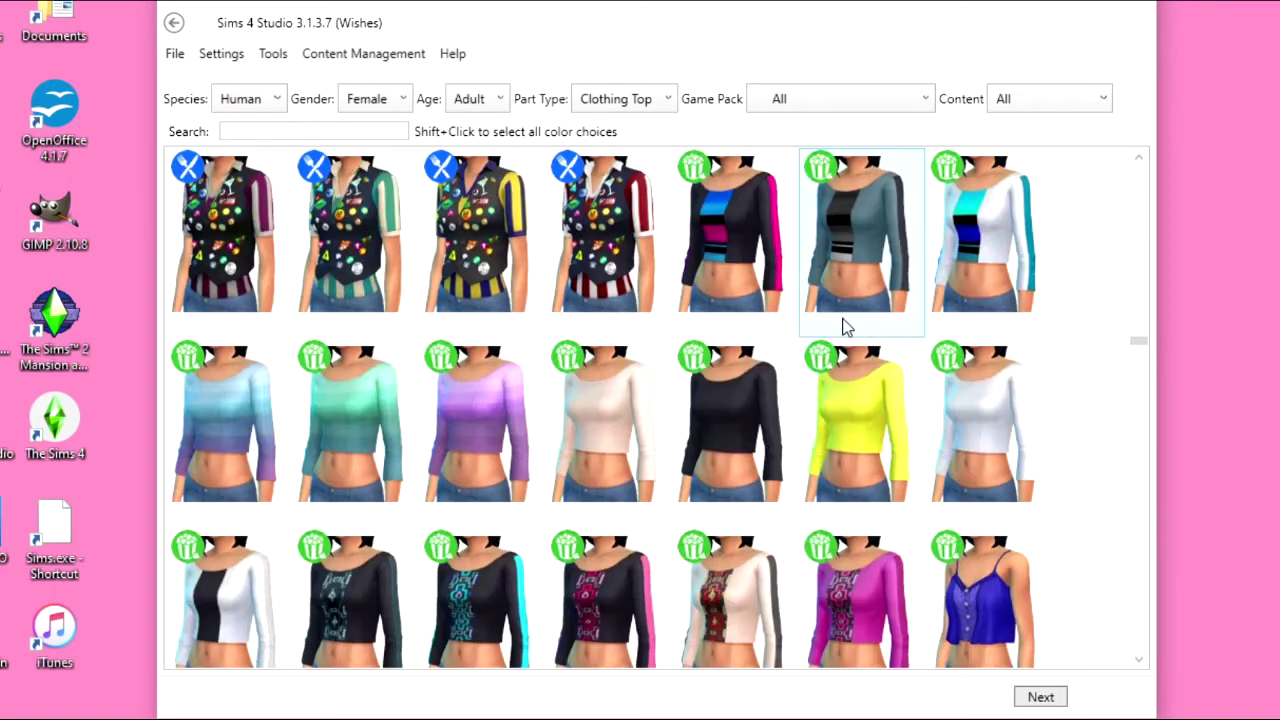
{"action": "scroll", "coordinate": [843, 327], "scroll_direction": "down", "scroll_amount": 3}
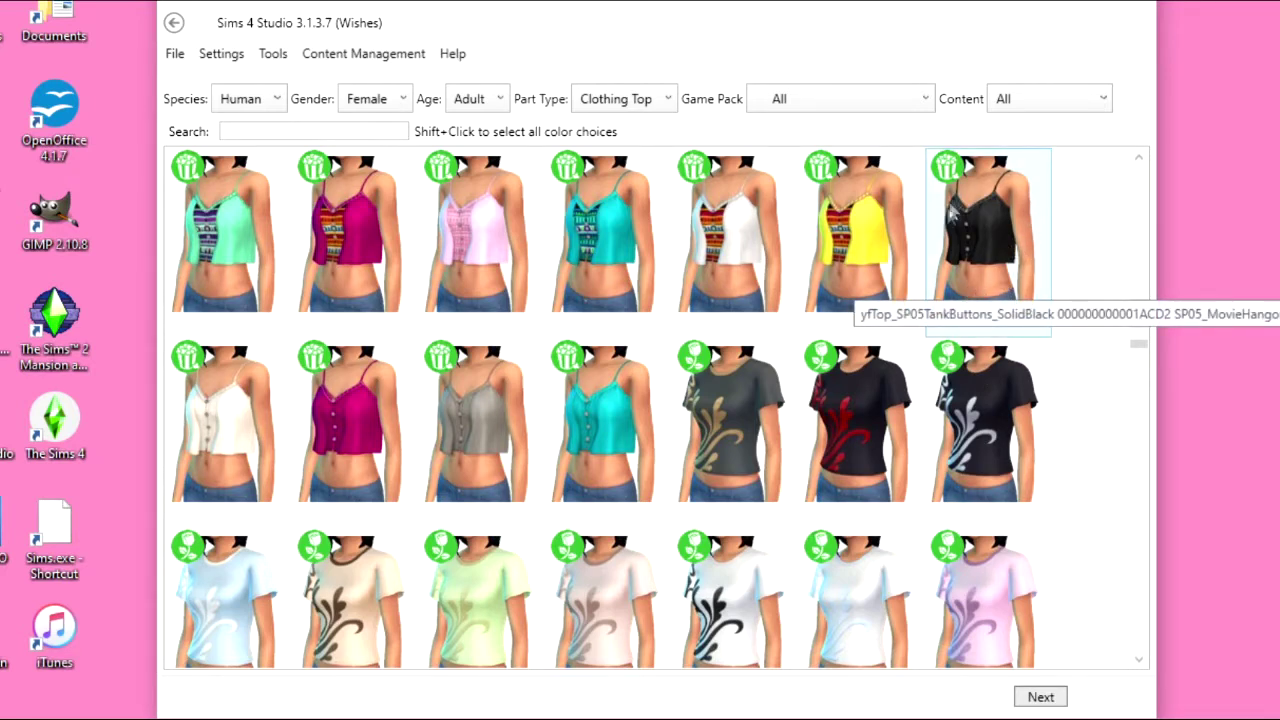
{"action": "left_click", "coordinate": [1018, 240]}
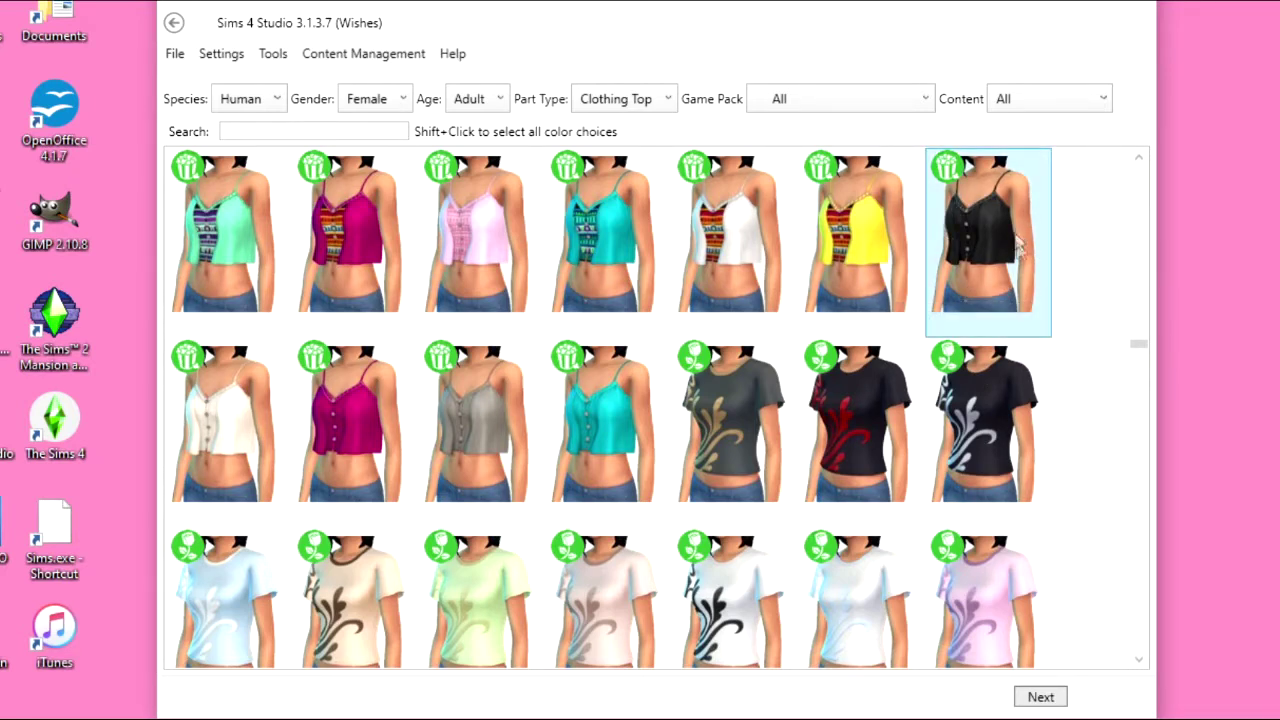
Continue with the selected top and save it as the package croptopstriped in the Mods folder
{"action": "left_click", "coordinate": [1060, 700]}
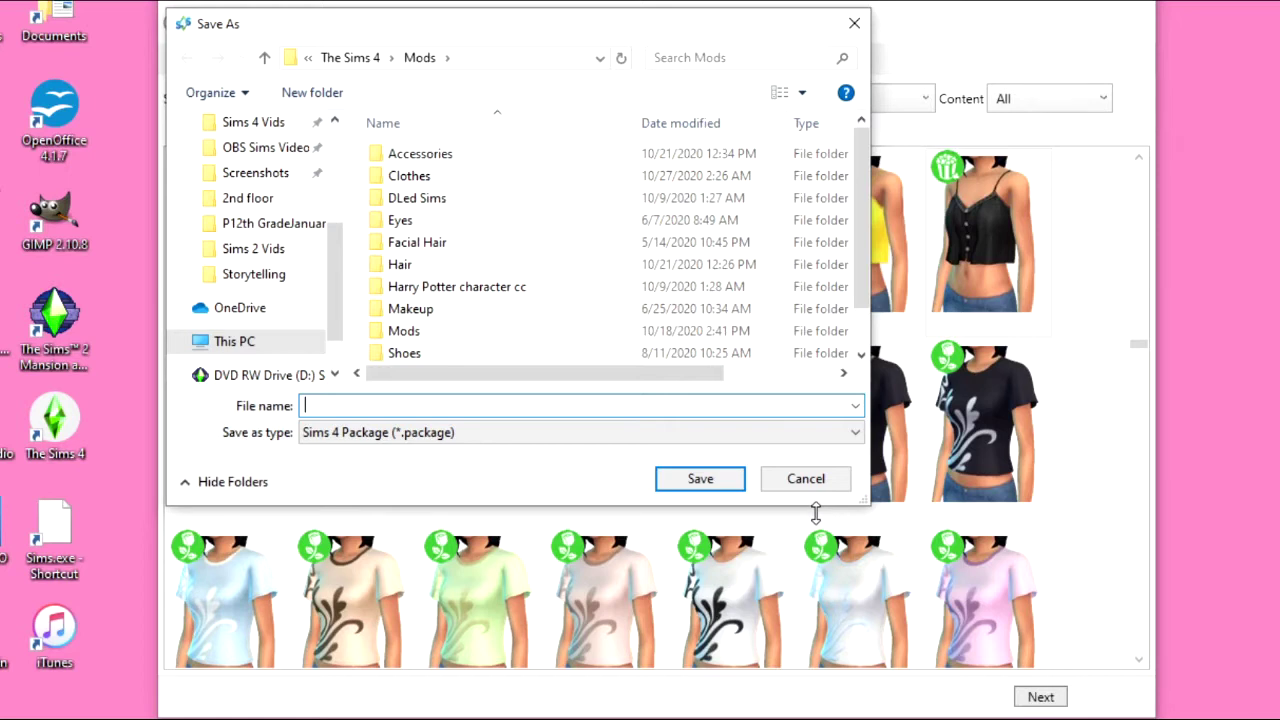
{"action": "left_click_drag", "start_coordinate": [337, 314], "coordinate": [364, 382]}
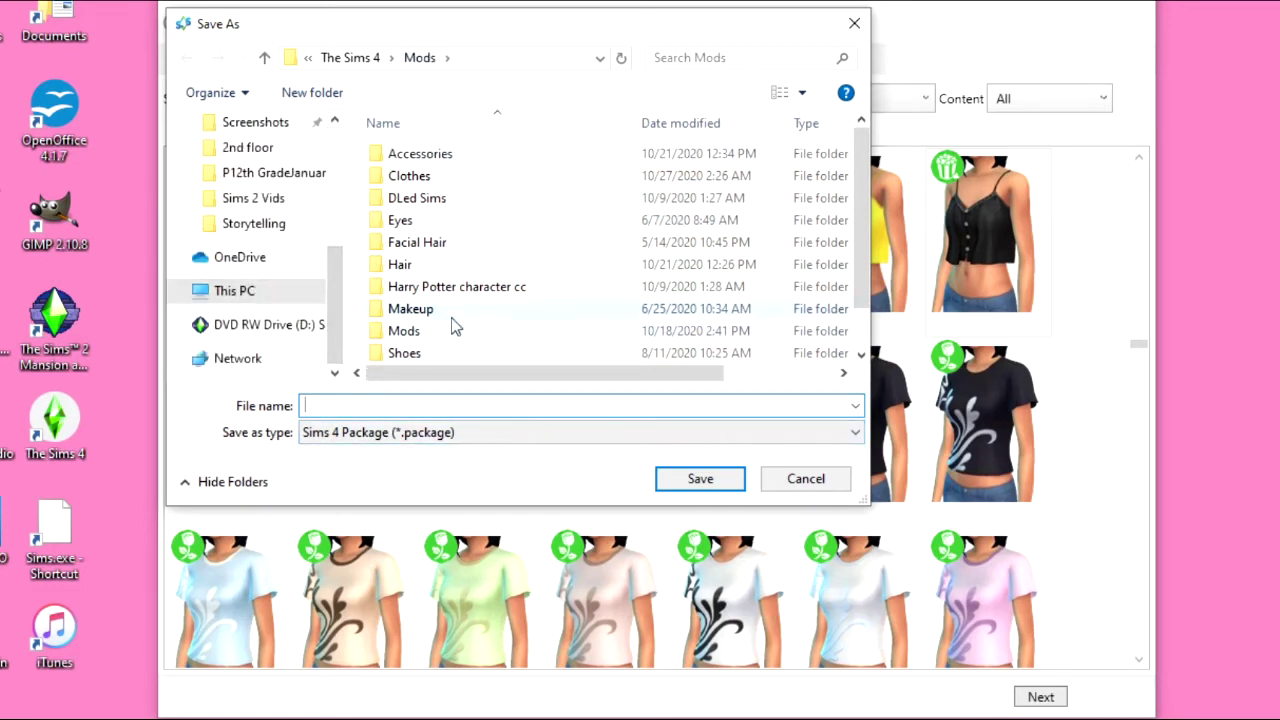
{"action": "type", "text": "croptopstriped"}
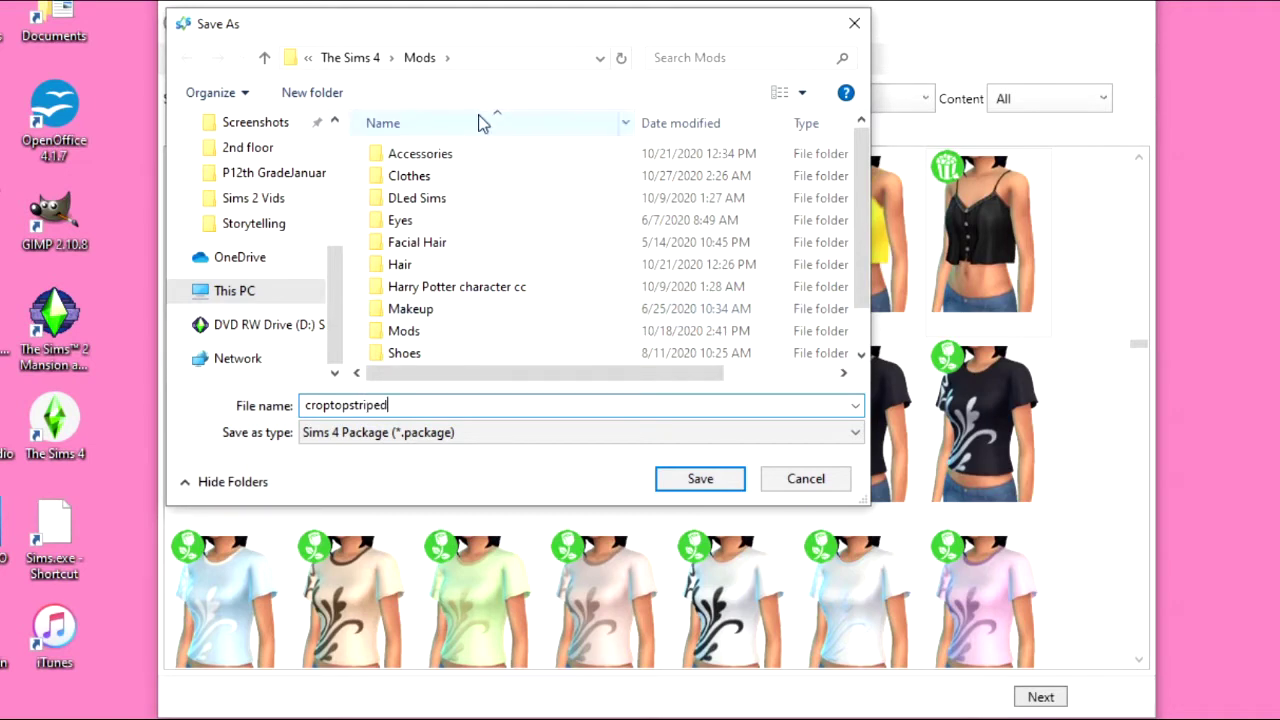
{"action": "left_click", "coordinate": [700, 479]}
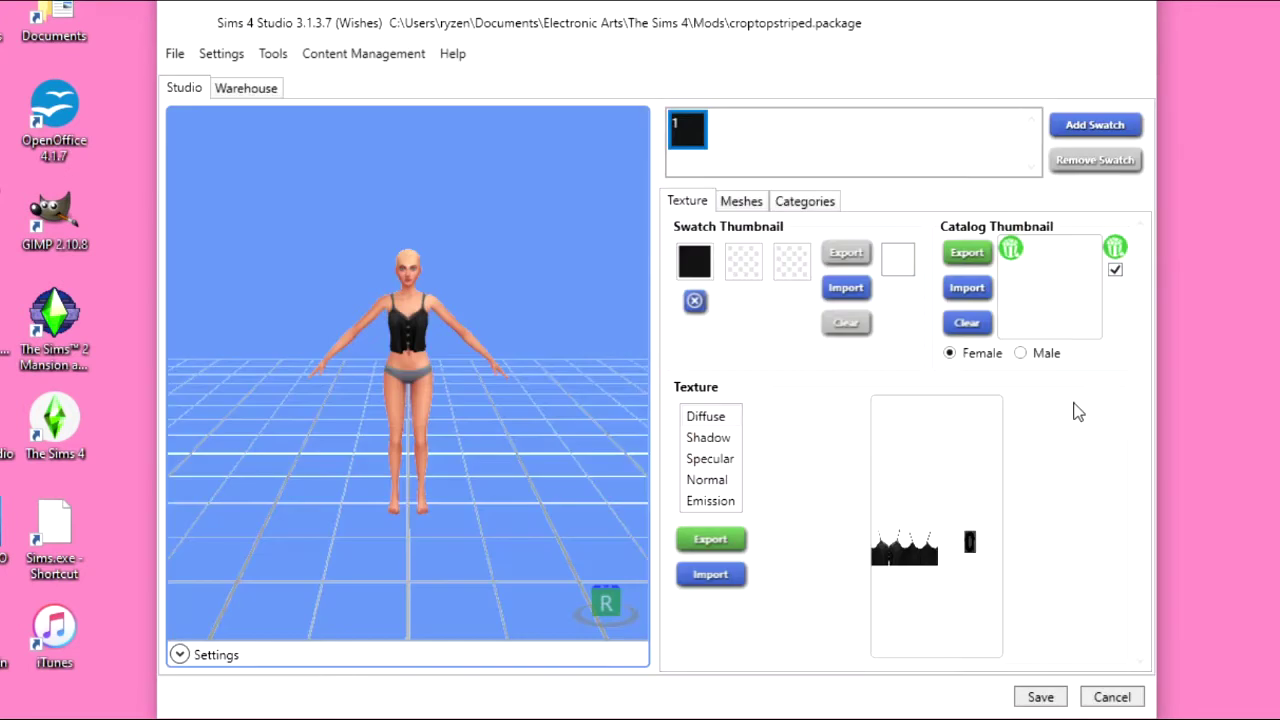
Export the top's texture to the Desktop as a PNG image named croptopstriped
{"action": "scroll", "coordinate": [500, 414], "scroll_direction": "up", "scroll_amount": 5}
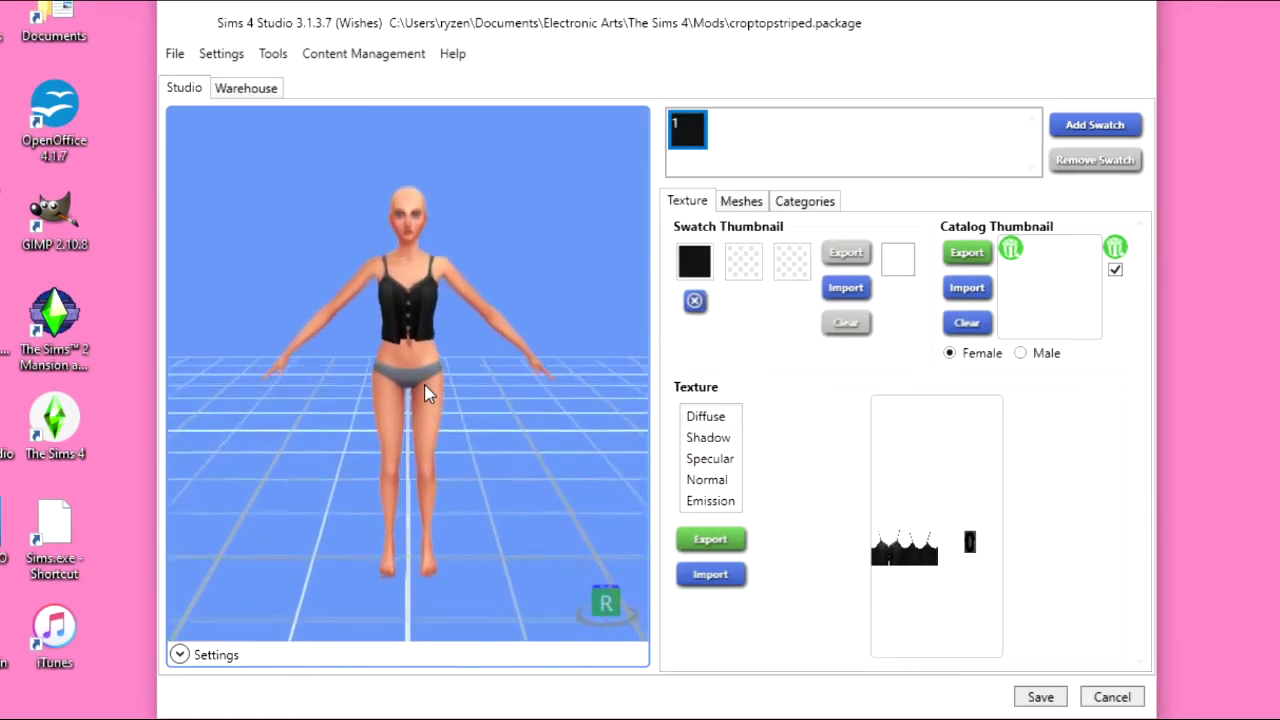
{"action": "middle_click_drag", "start_coordinate": [450, 230], "coordinate": [491, 354]}
{"action": "right_click_drag", "start_coordinate": [491, 354], "coordinate": [25, 422]}
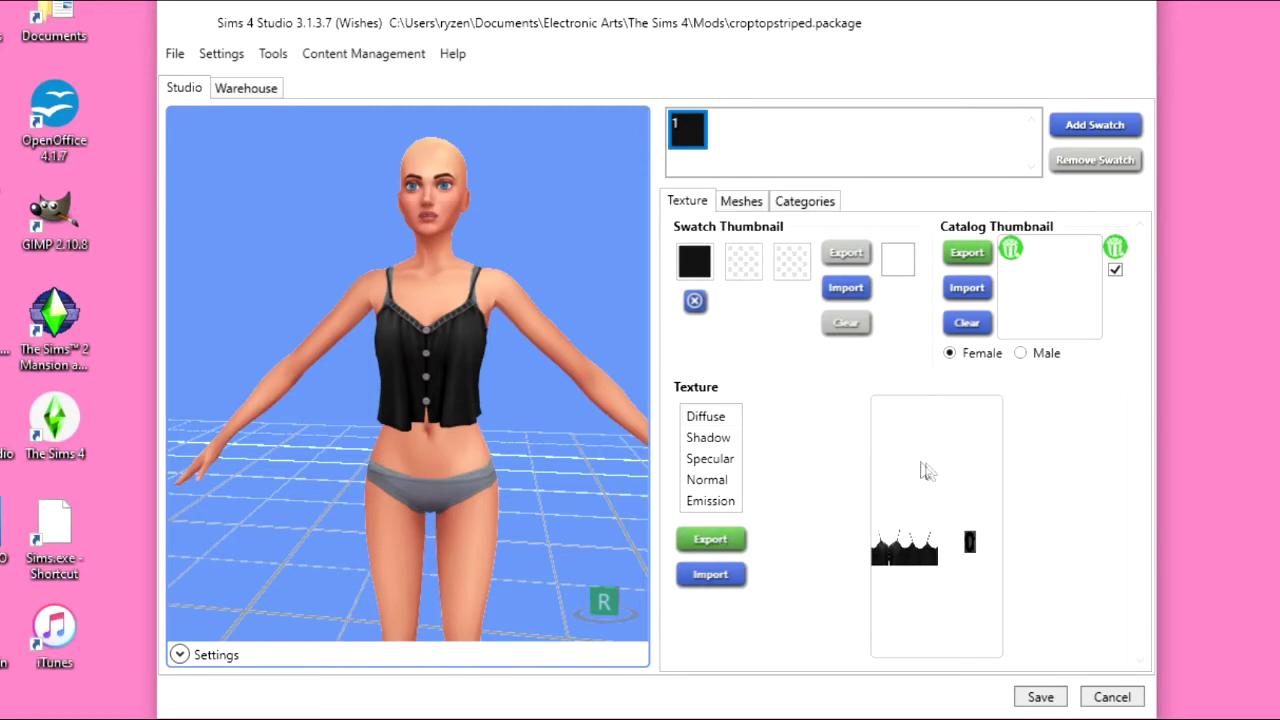
{"action": "left_click", "coordinate": [728, 538]}
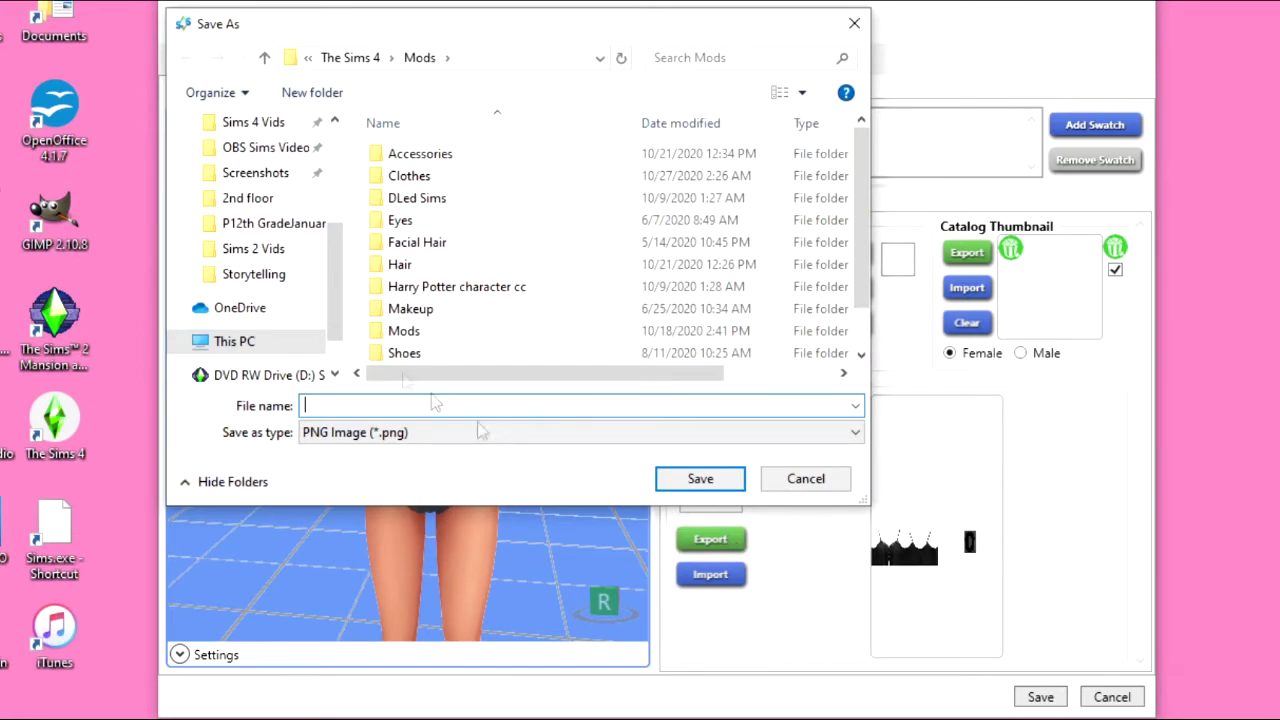
{"action": "scroll", "coordinate": [260, 220], "scroll_direction": "up", "scroll_amount": 4}
{"action": "left_click", "coordinate": [245, 164]}
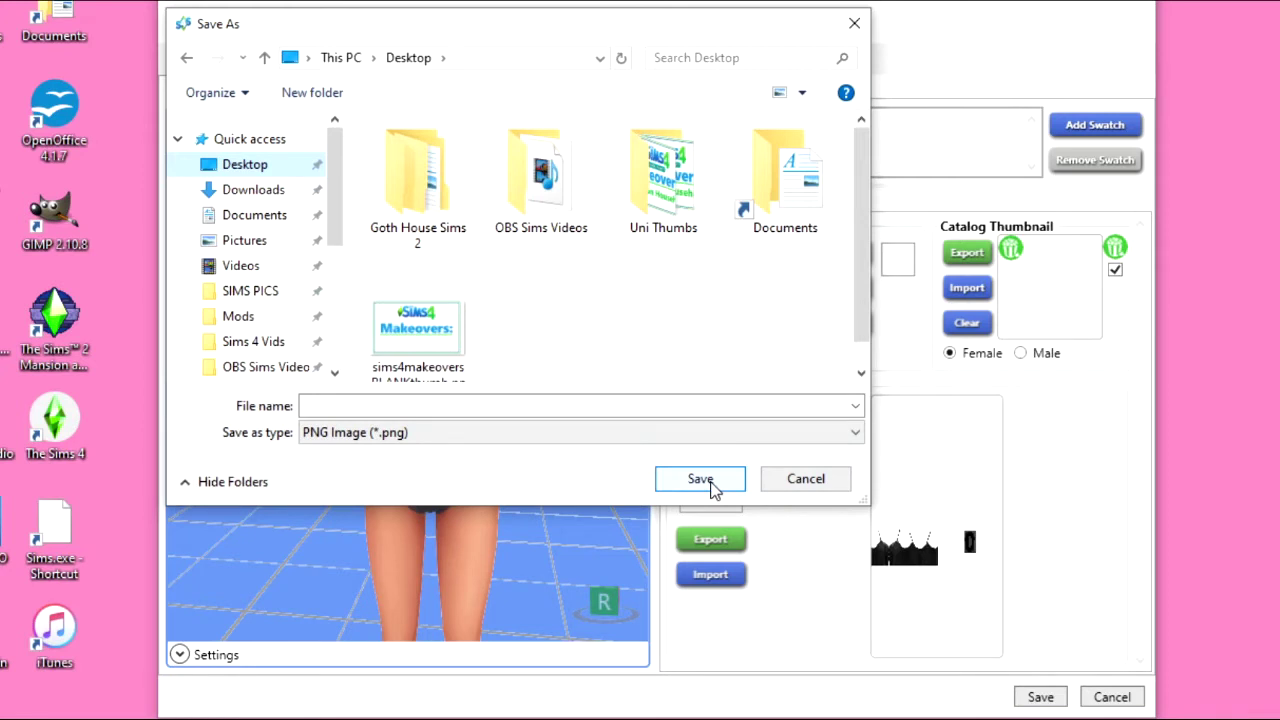
{"action": "left_click", "coordinate": [468, 408]}
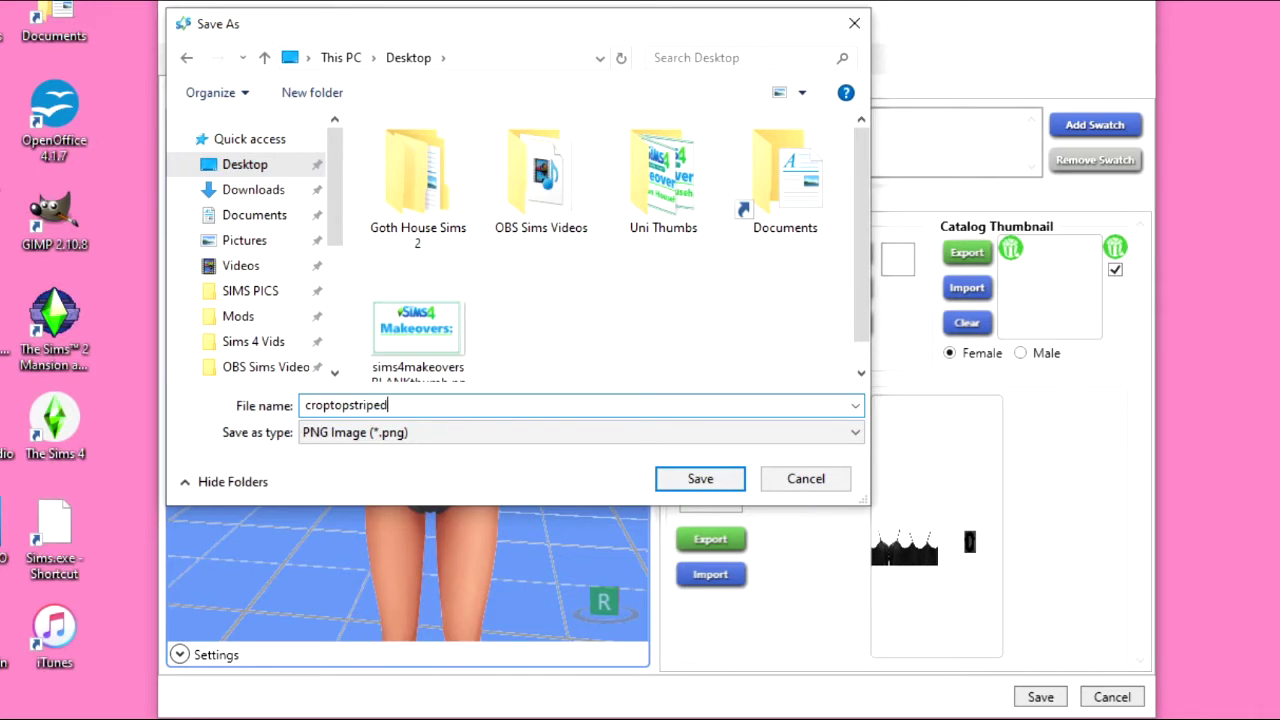
{"action": "left_click", "coordinate": [712, 479]}
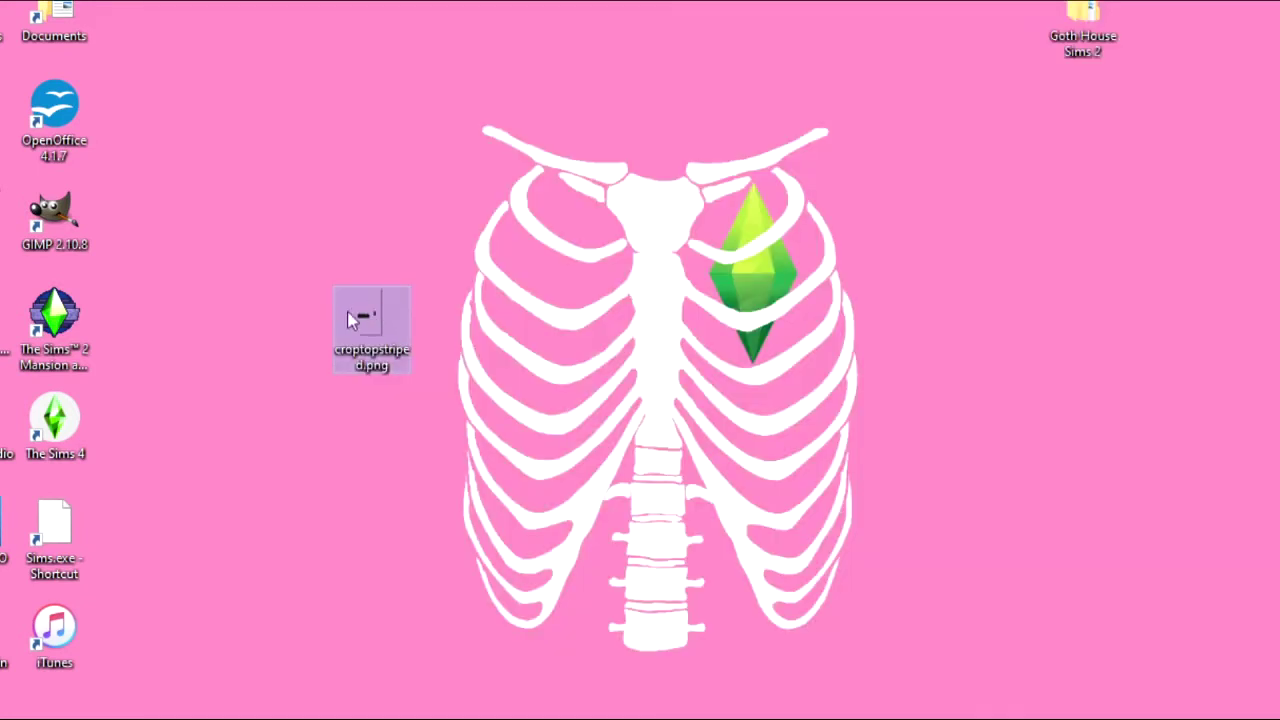
Move croptopstriped.png to a free spot near the desktop shortcuts and open it in GNU Image Manipulation Program
{"action": "left_click_drag", "start_coordinate": [350, 318], "coordinate": [317, 177]}
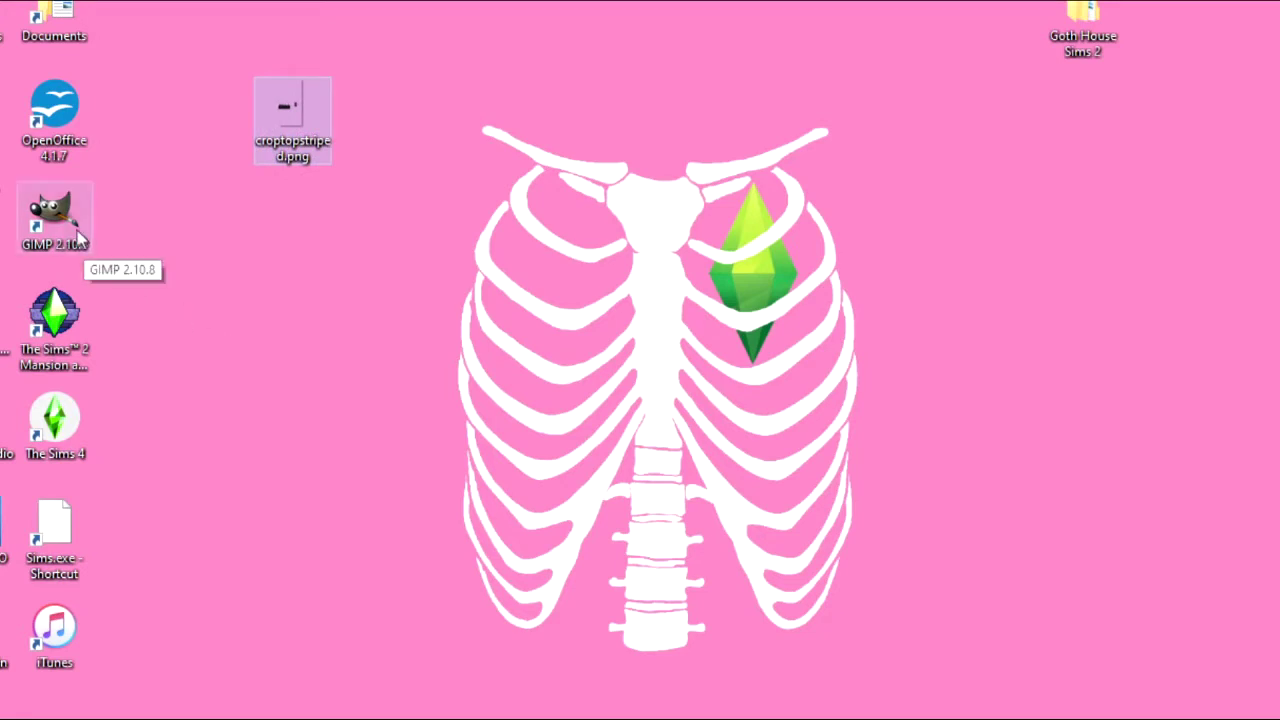
{"action": "right_click", "coordinate": [290, 110]}
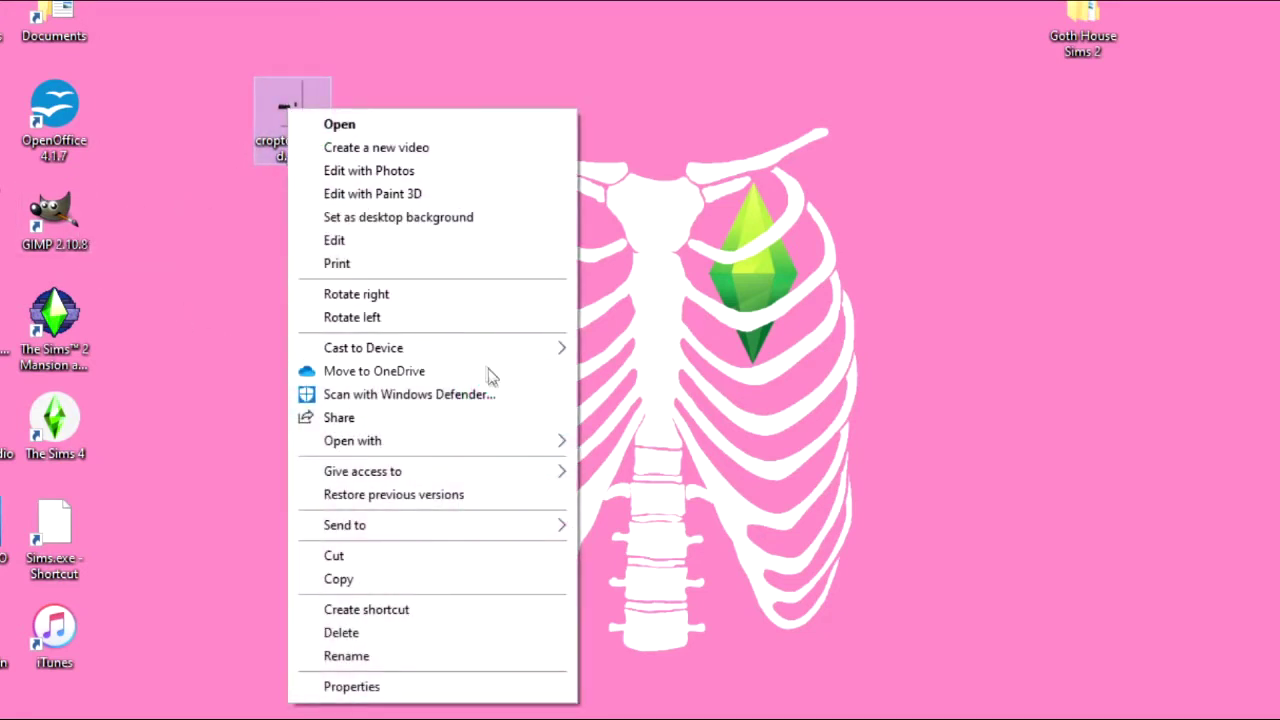
{"action": "mouse_move", "coordinate": [530, 445]}
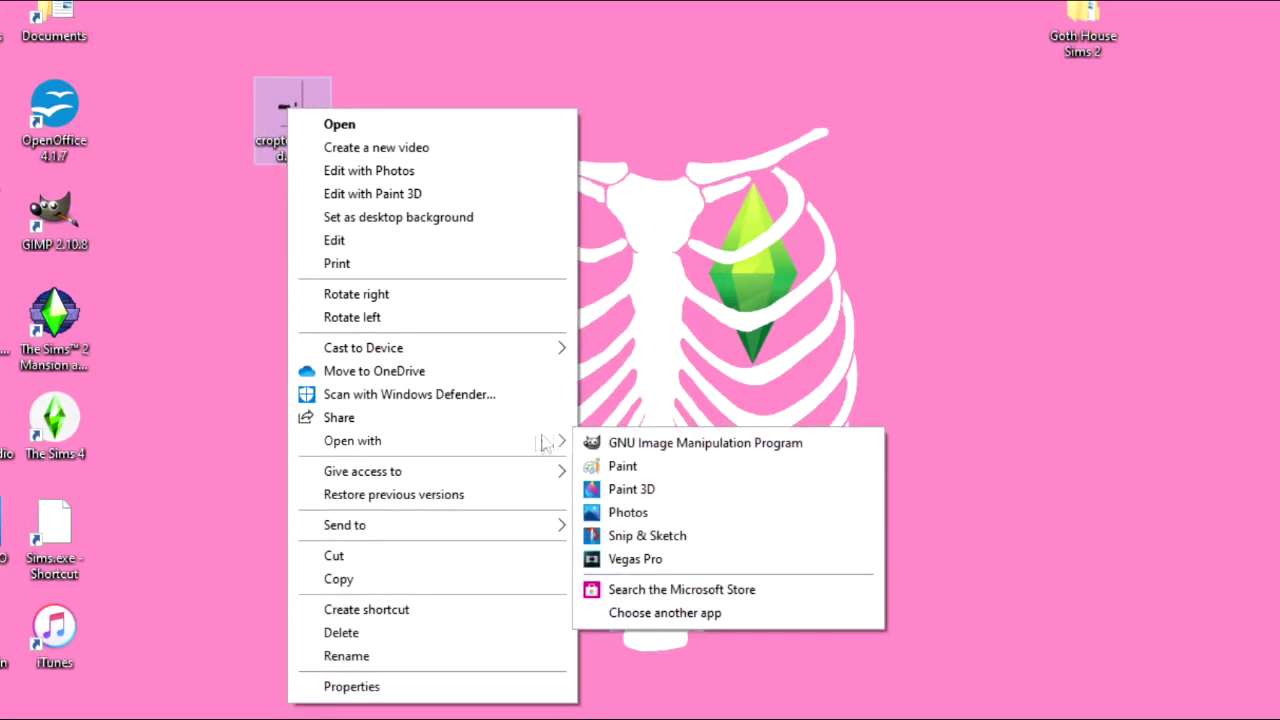
{"action": "left_click", "coordinate": [686, 443]}
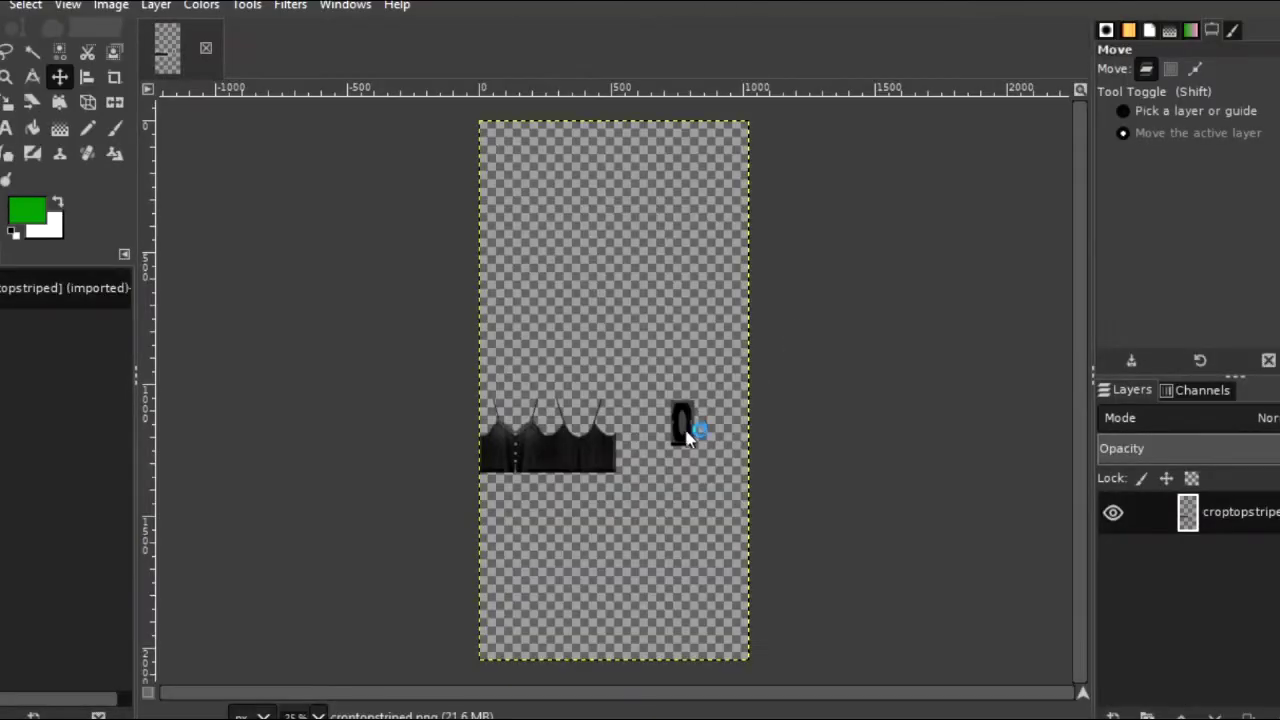
Activate the Paintbrush for painting on the black top's front and set the foreground color to the saved white swatch
{"action": "left_click", "coordinate": [318, 715]}
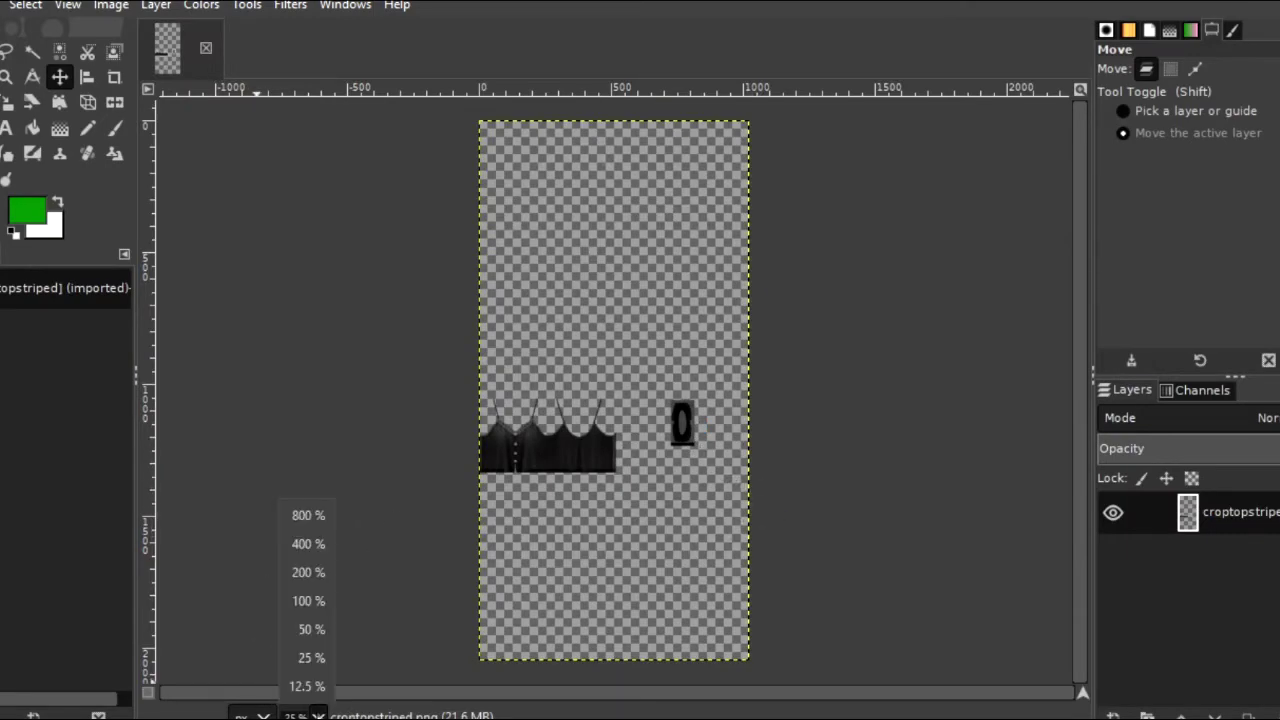
{"action": "left_click", "coordinate": [311, 553]}
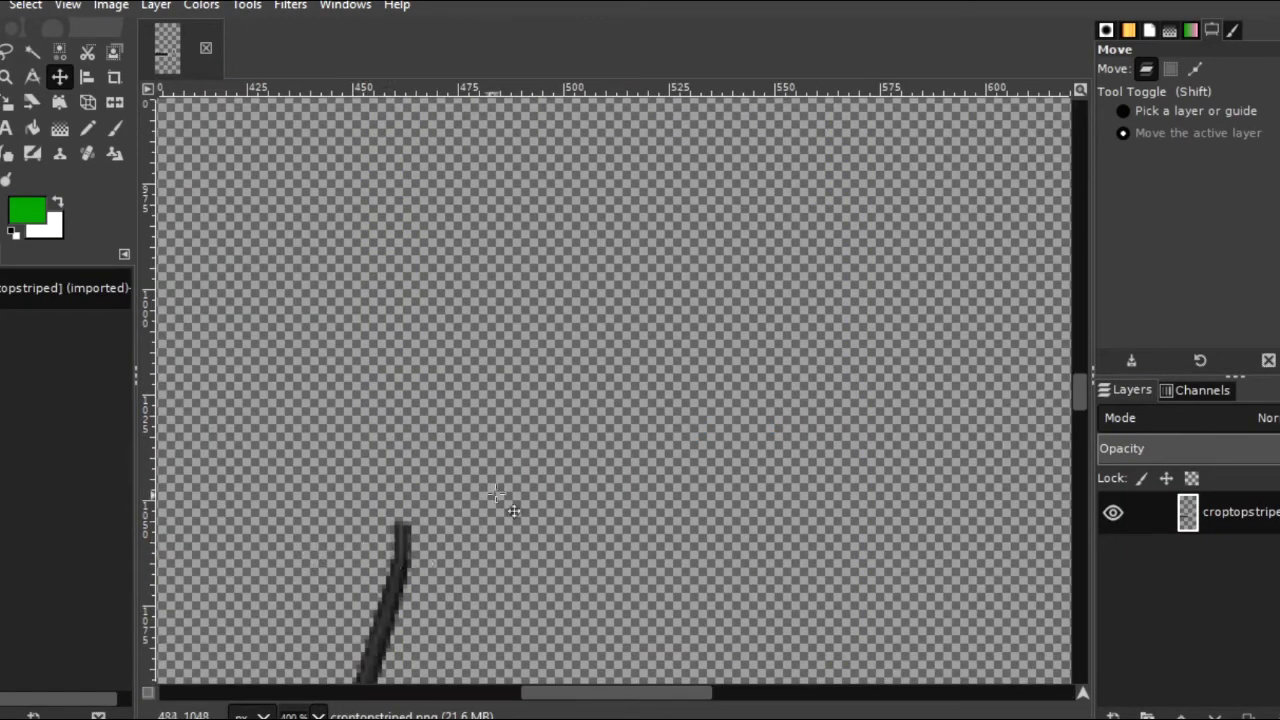
{"action": "scroll", "coordinate": [496, 494], "scroll_direction": "down", "scroll_amount": 6}
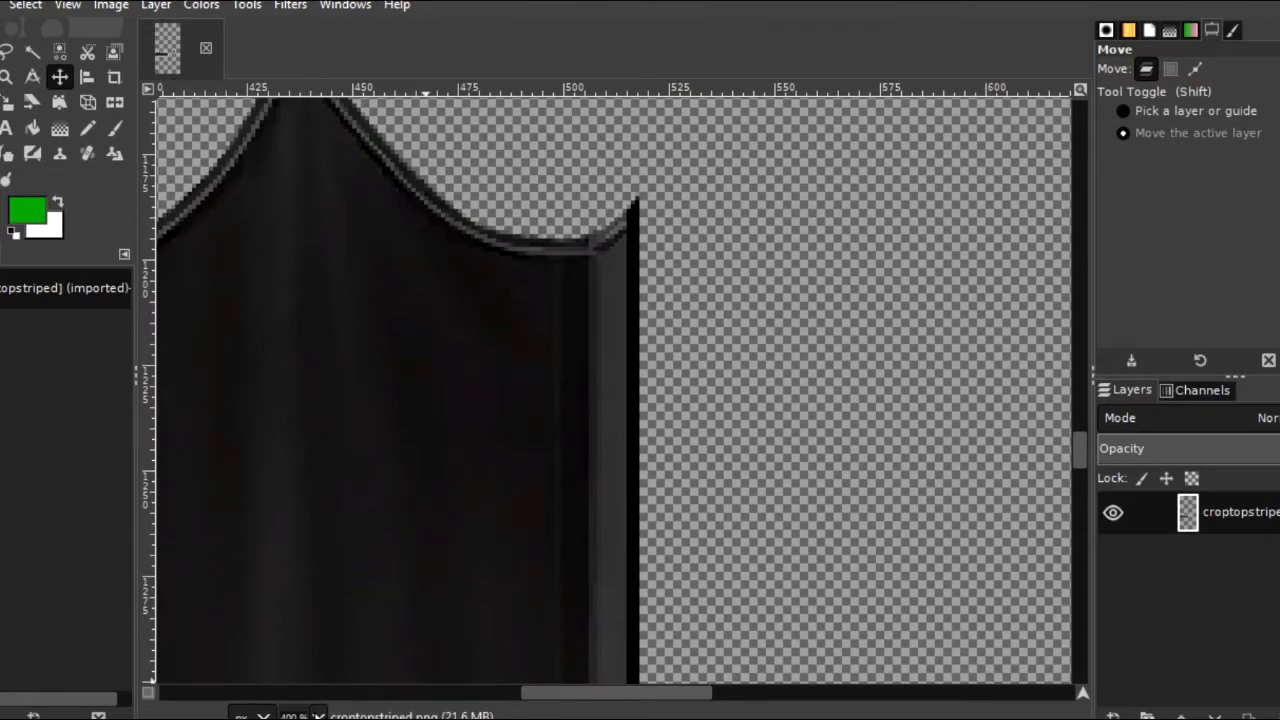
{"action": "left_click", "coordinate": [305, 715]}
{"action": "left_click", "coordinate": [312, 572]}
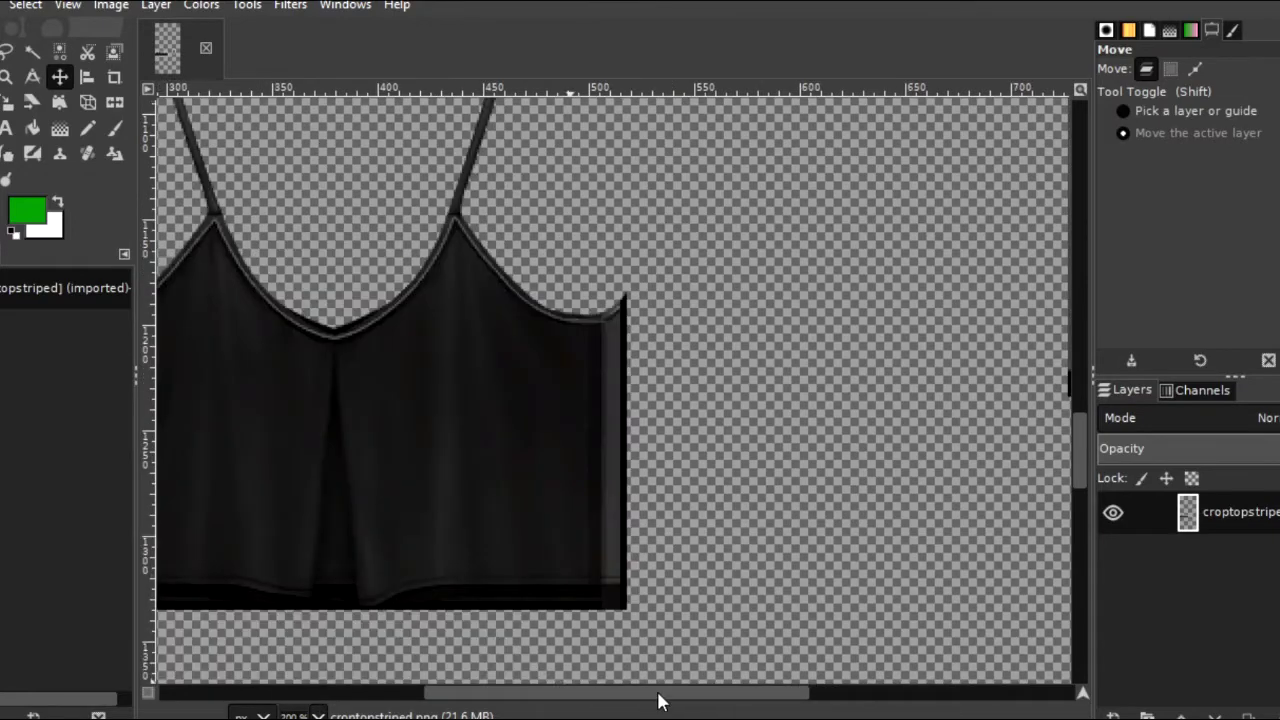
{"action": "left_click_drag", "start_coordinate": [651, 691], "coordinate": [387, 716]}
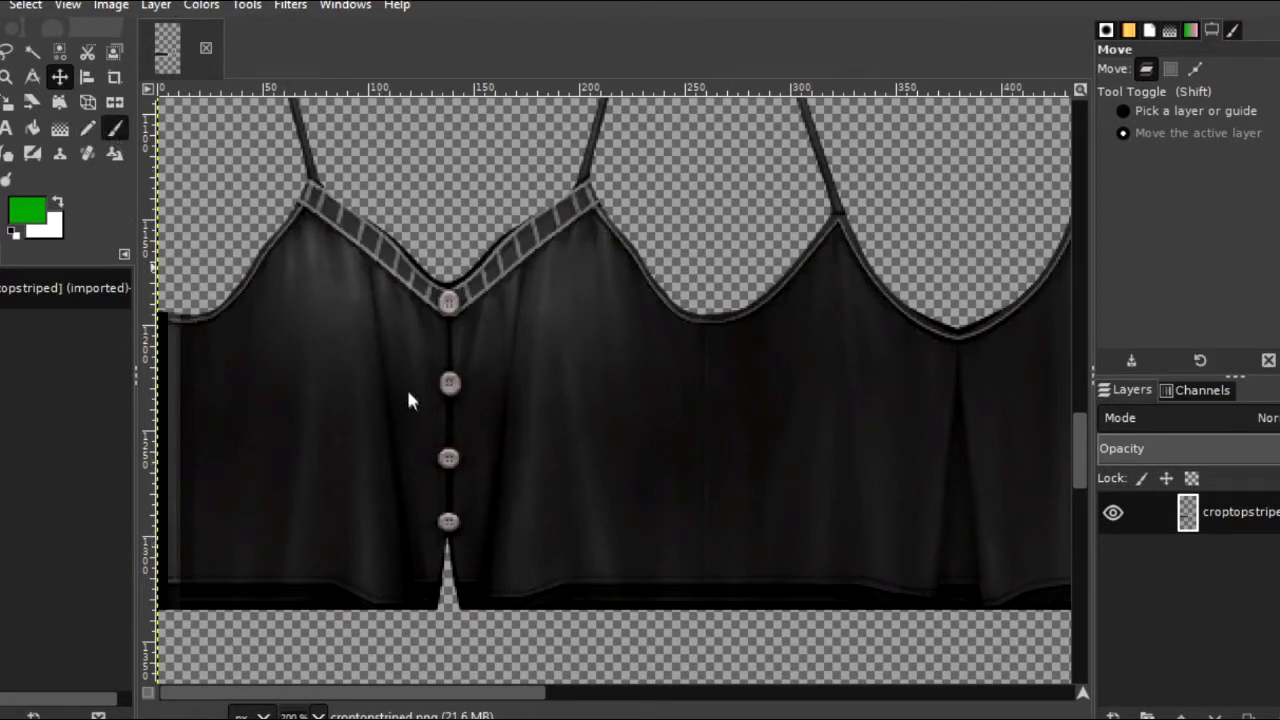
{"action": "key", "text": "p"}
{"action": "left_click", "coordinate": [14, 212]}
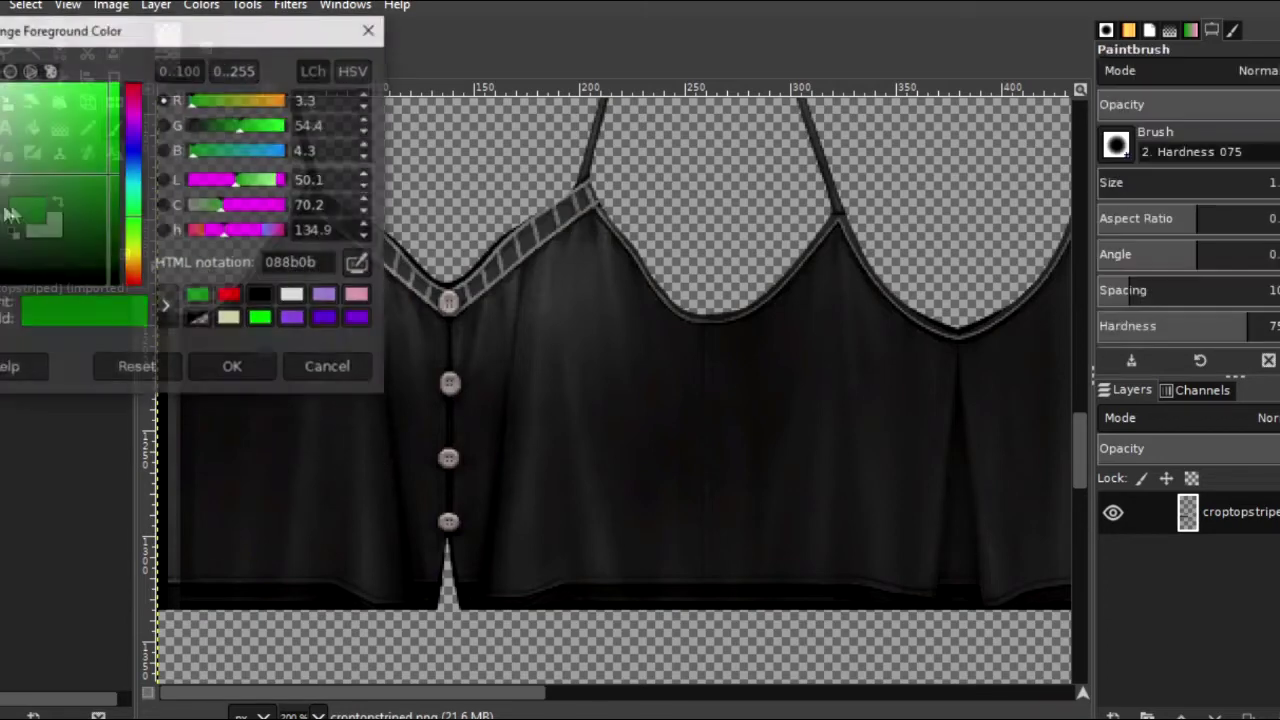
{"action": "left_click", "coordinate": [291, 294]}
{"action": "left_click", "coordinate": [236, 368]}
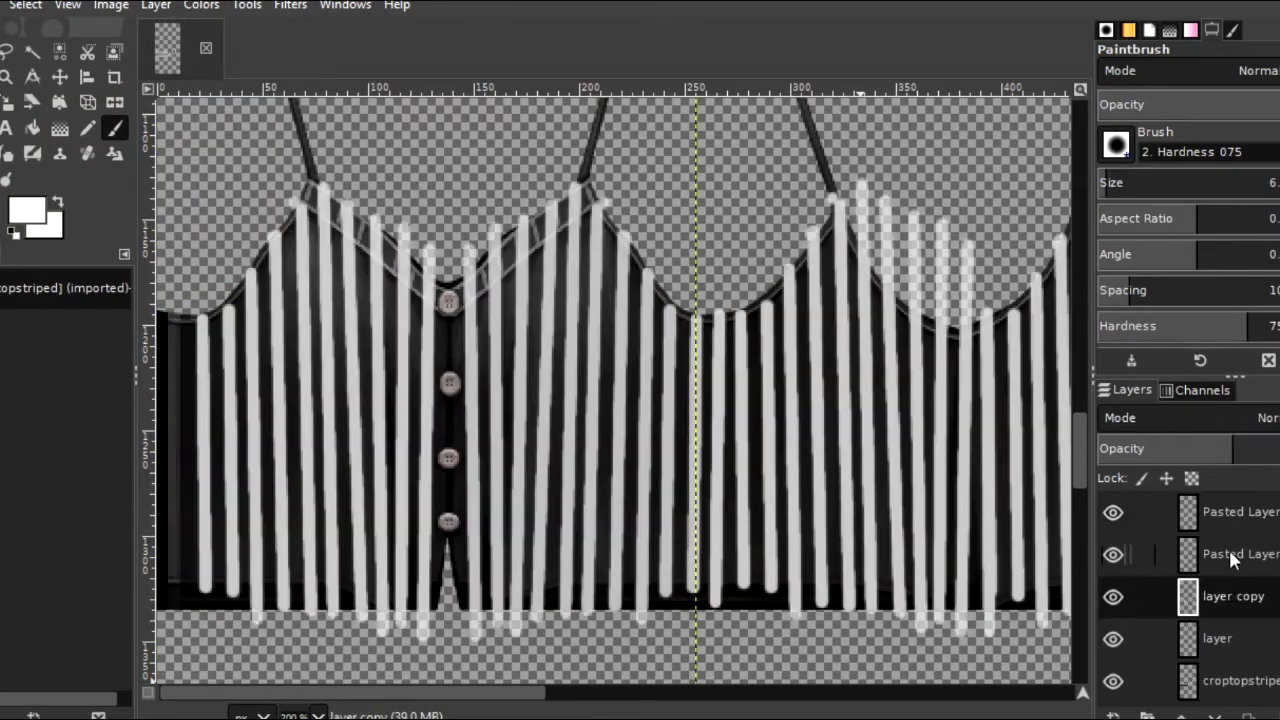
Paint a straight vertical white stripe along the top's far left edge on the layer named layer, and overwrite croptopstriped.png
{"action": "left_click", "coordinate": [1236, 556]}
{"action": "left_click", "coordinate": [1250, 512]}
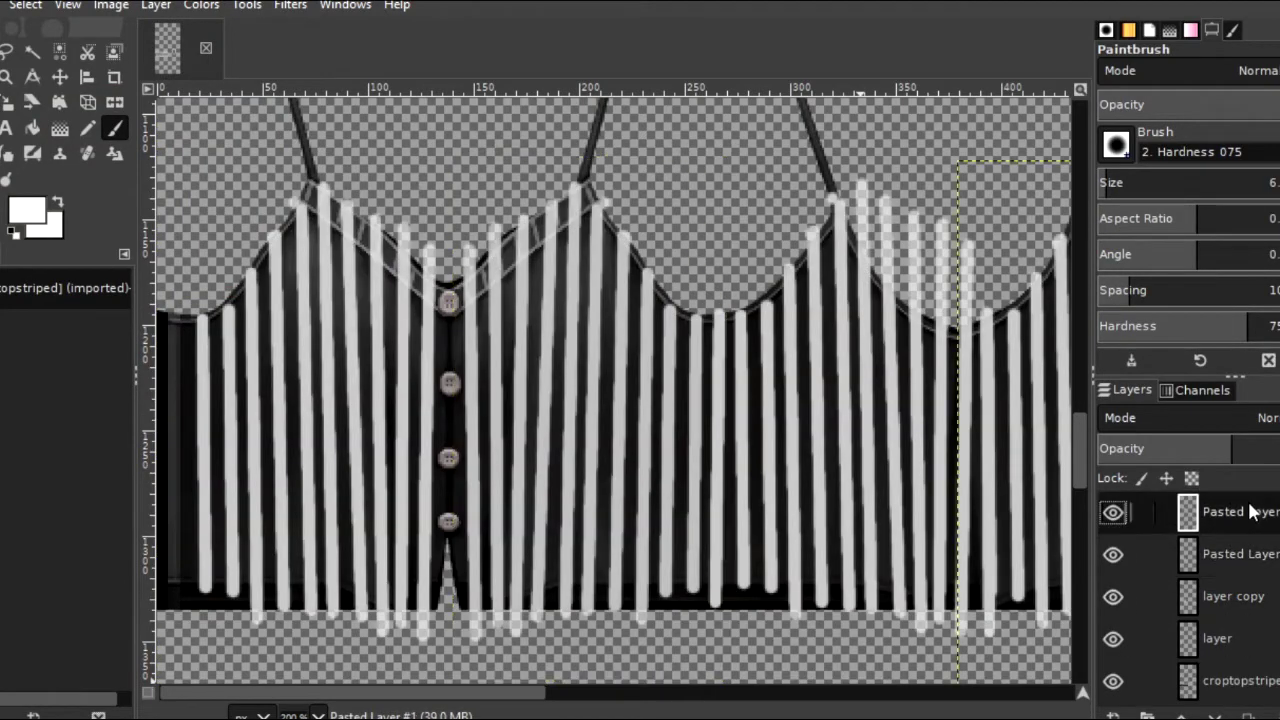
{"action": "left_click", "coordinate": [1236, 636]}
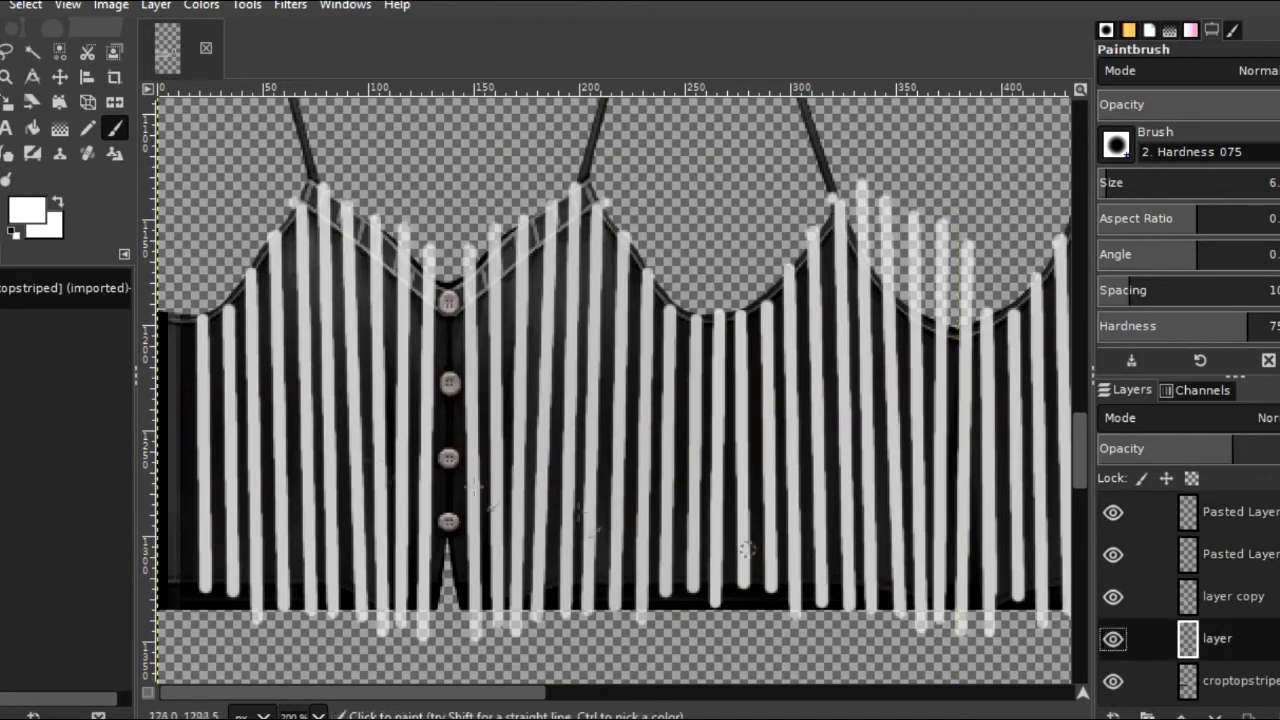
{"action": "left_click", "coordinate": [182, 310]}
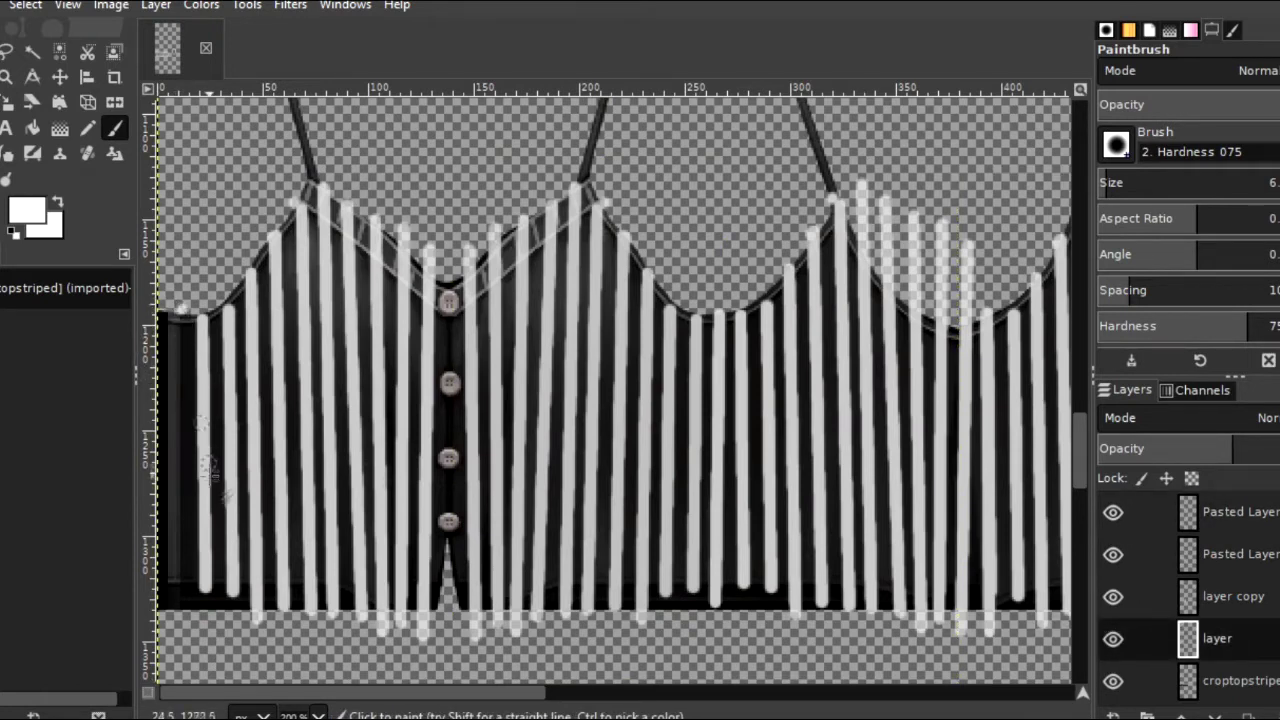
{"action": "left_click", "coordinate": [182, 614], "text": "shift"}
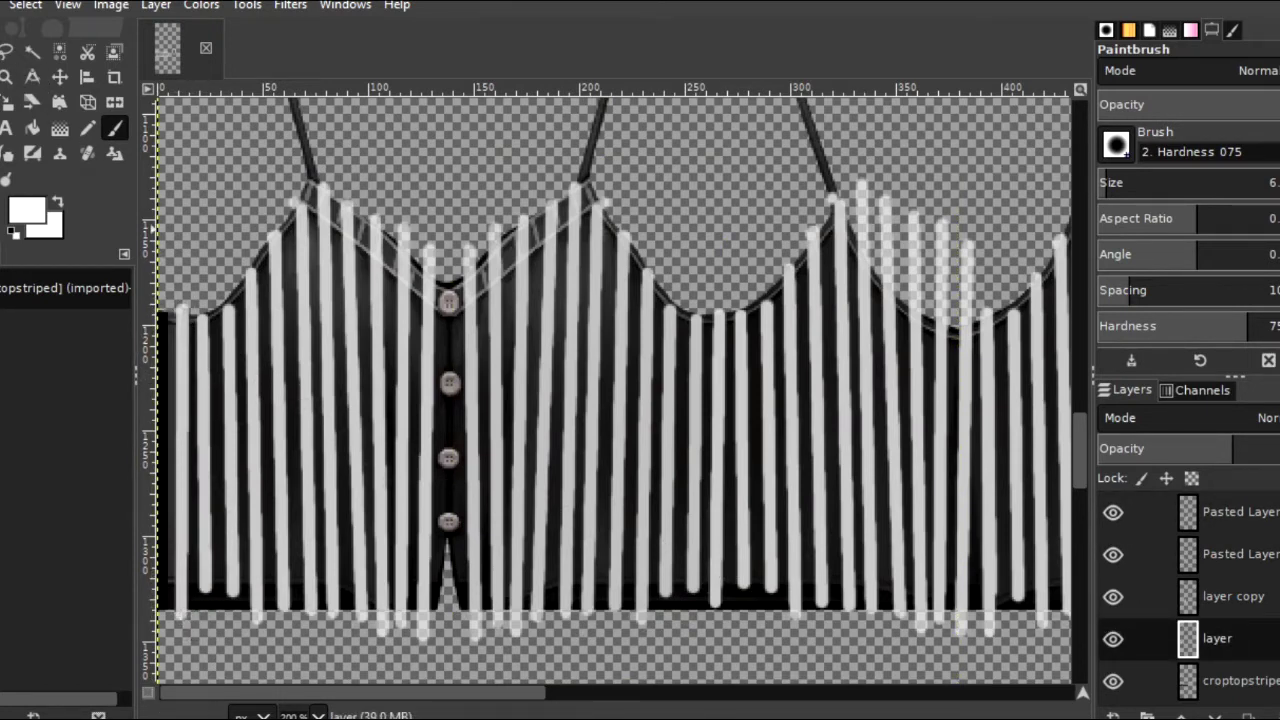
{"action": "left_click", "coordinate": [2, 5]}
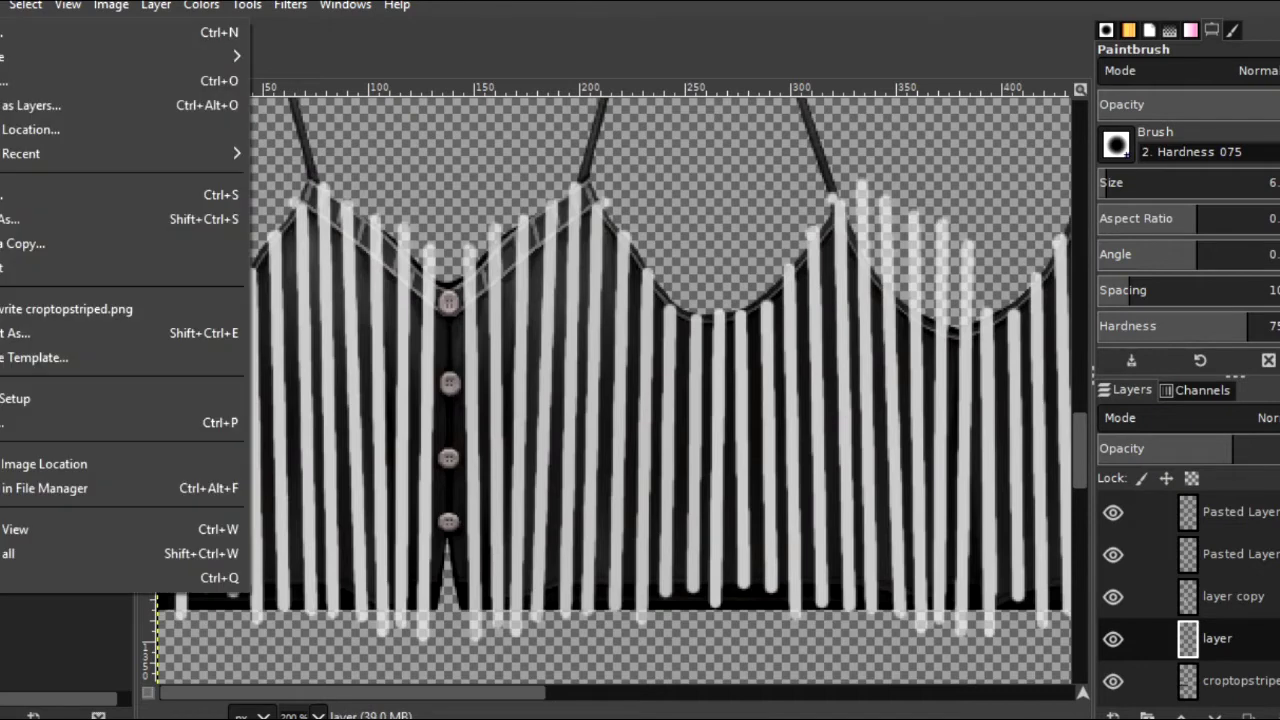
{"action": "left_click", "coordinate": [83, 312]}
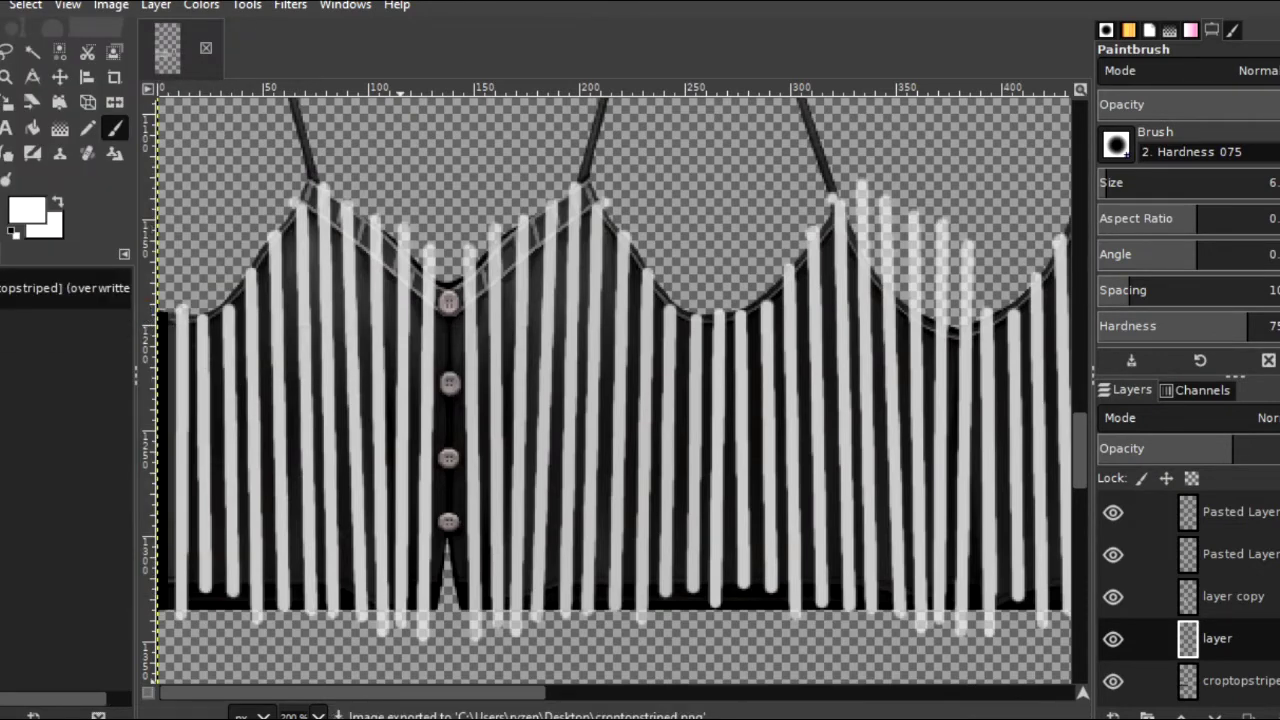
Switch to Sims 4 Studio, import croptopstriped.png from the Desktop as the top's texture, and check the model from the back
{"action": "key", "text": "alt+Tab"}
{"action": "left_click", "coordinate": [716, 578]}
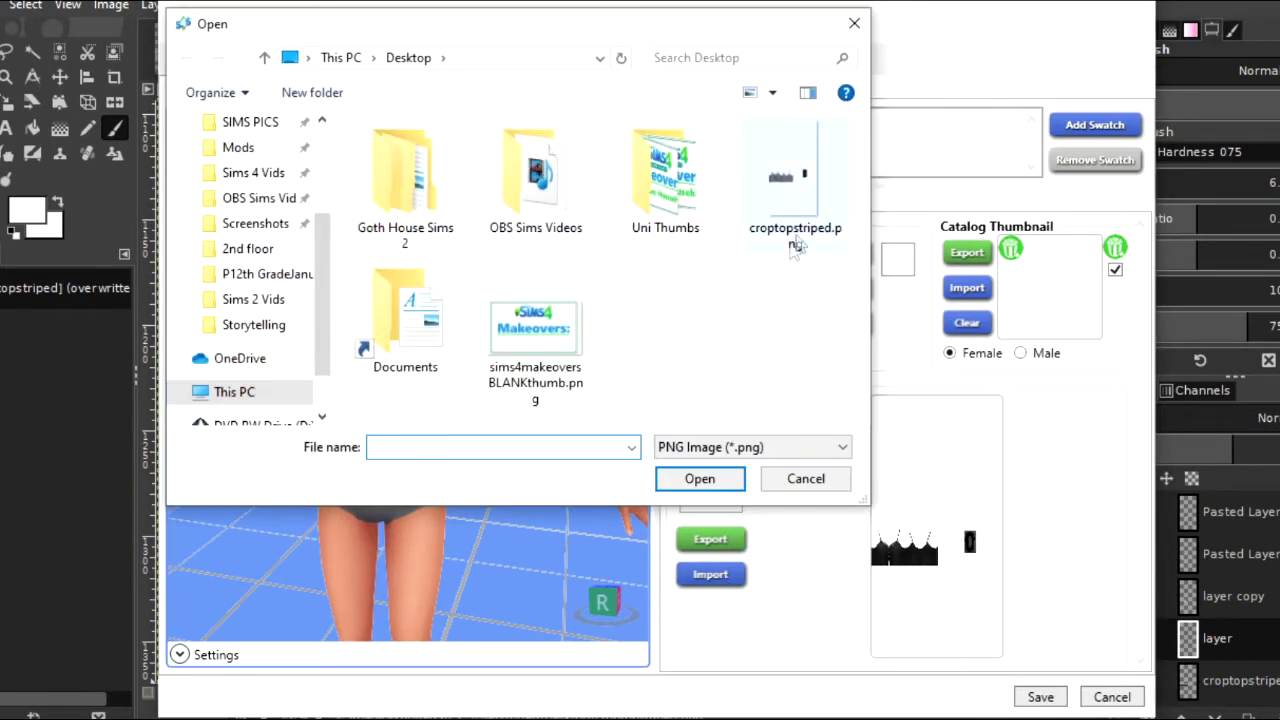
{"action": "left_click", "coordinate": [808, 189]}
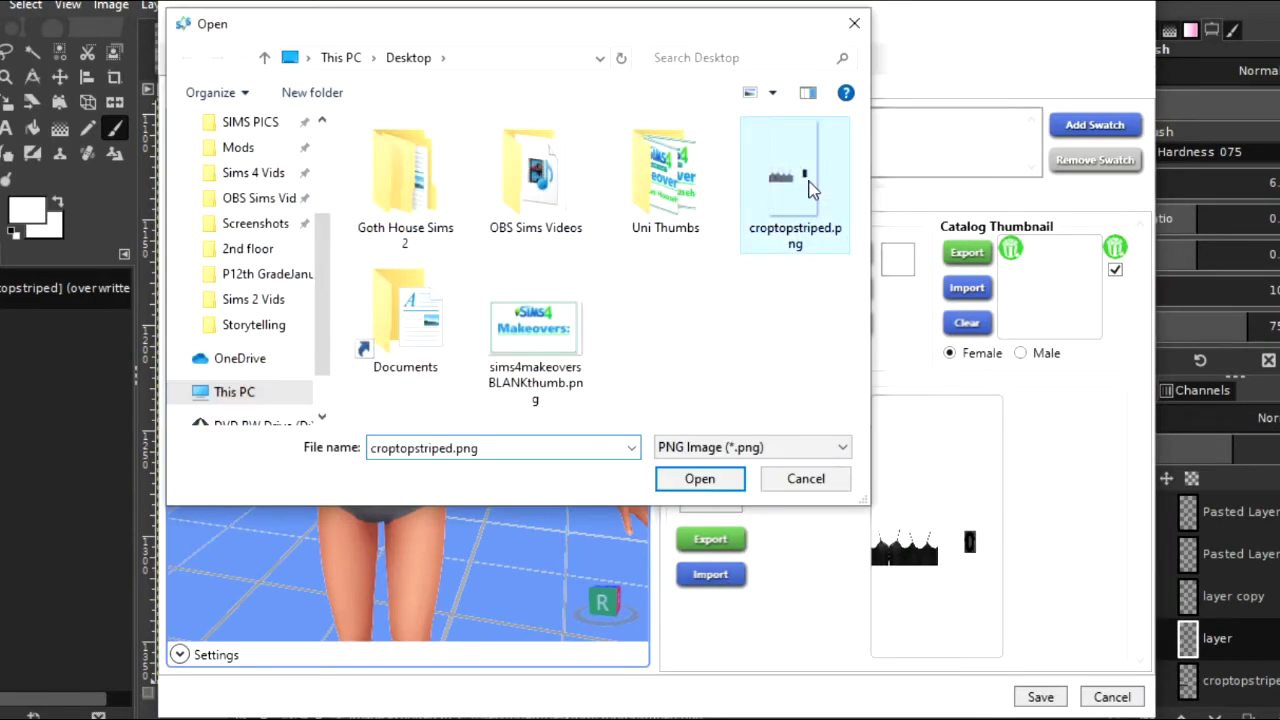
{"action": "left_click", "coordinate": [712, 481]}
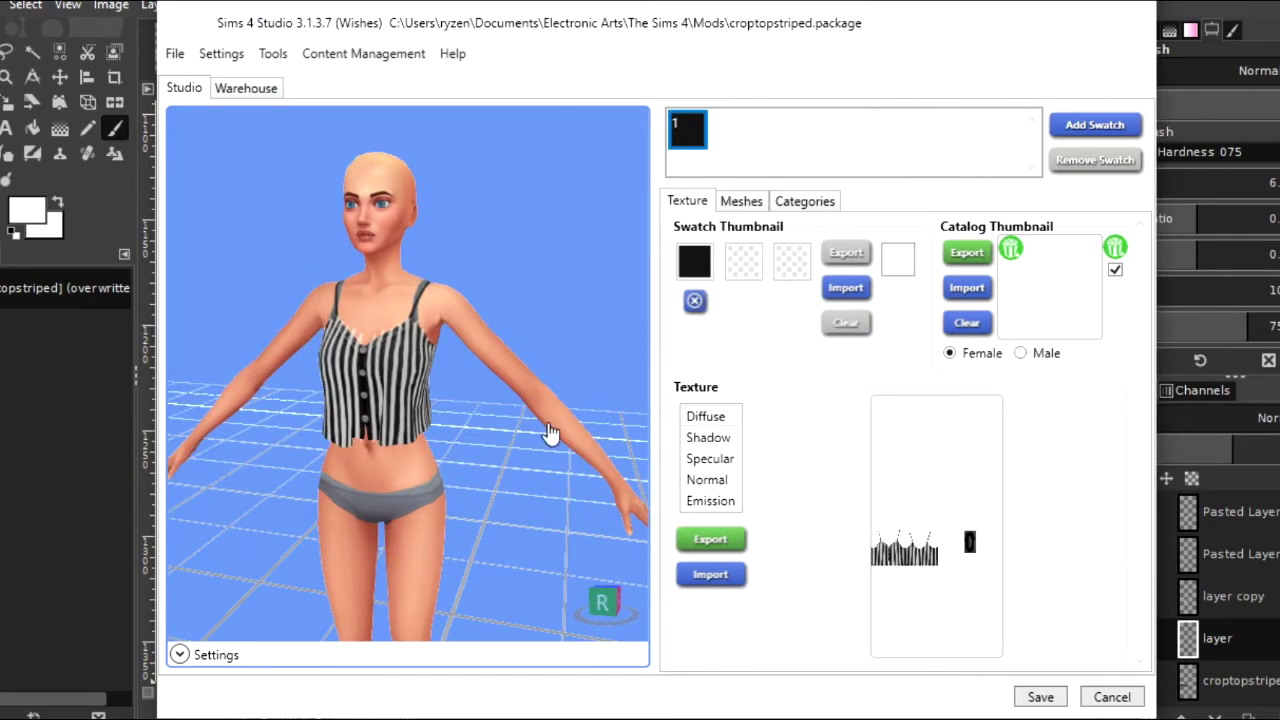
{"action": "left_click_drag", "start_coordinate": [548, 426], "coordinate": [516, 446]}
{"action": "right_click_drag", "start_coordinate": [404, 427], "coordinate": [10, 437]}
{"action": "right_click_drag", "start_coordinate": [443, 403], "coordinate": [48, 418]}
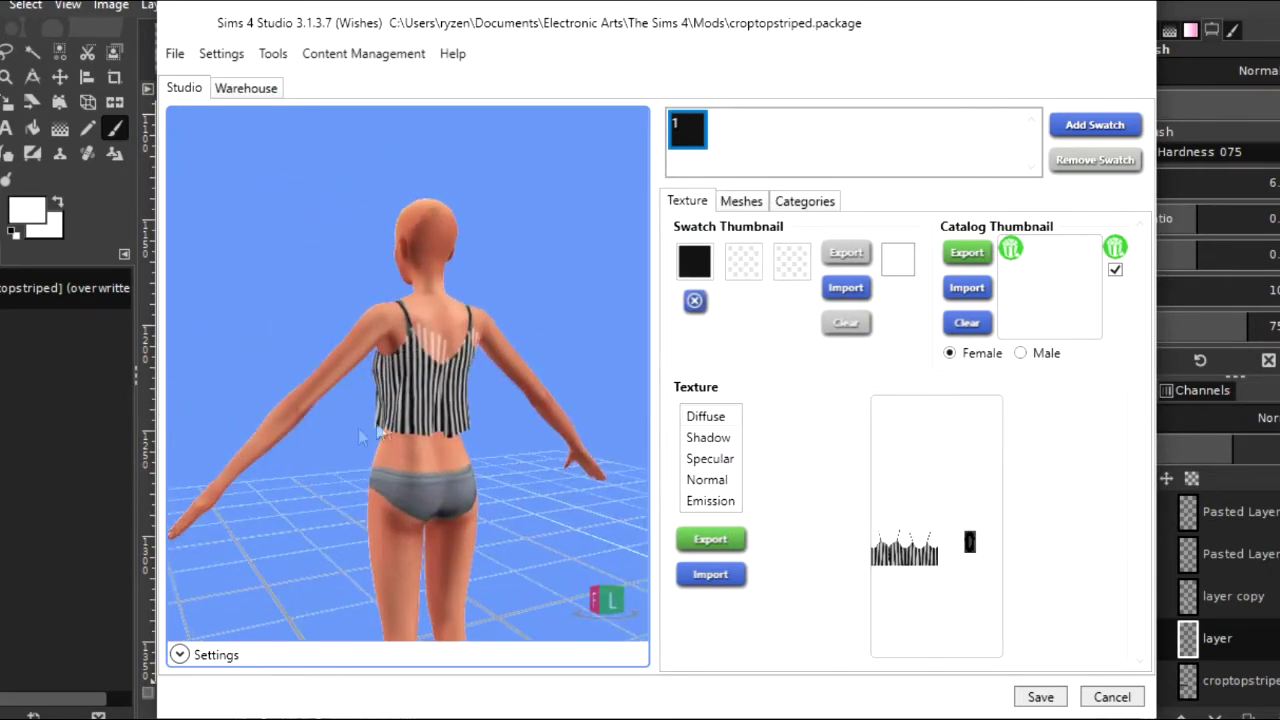
{"action": "left_click_drag", "start_coordinate": [362, 435], "coordinate": [460, 430]}
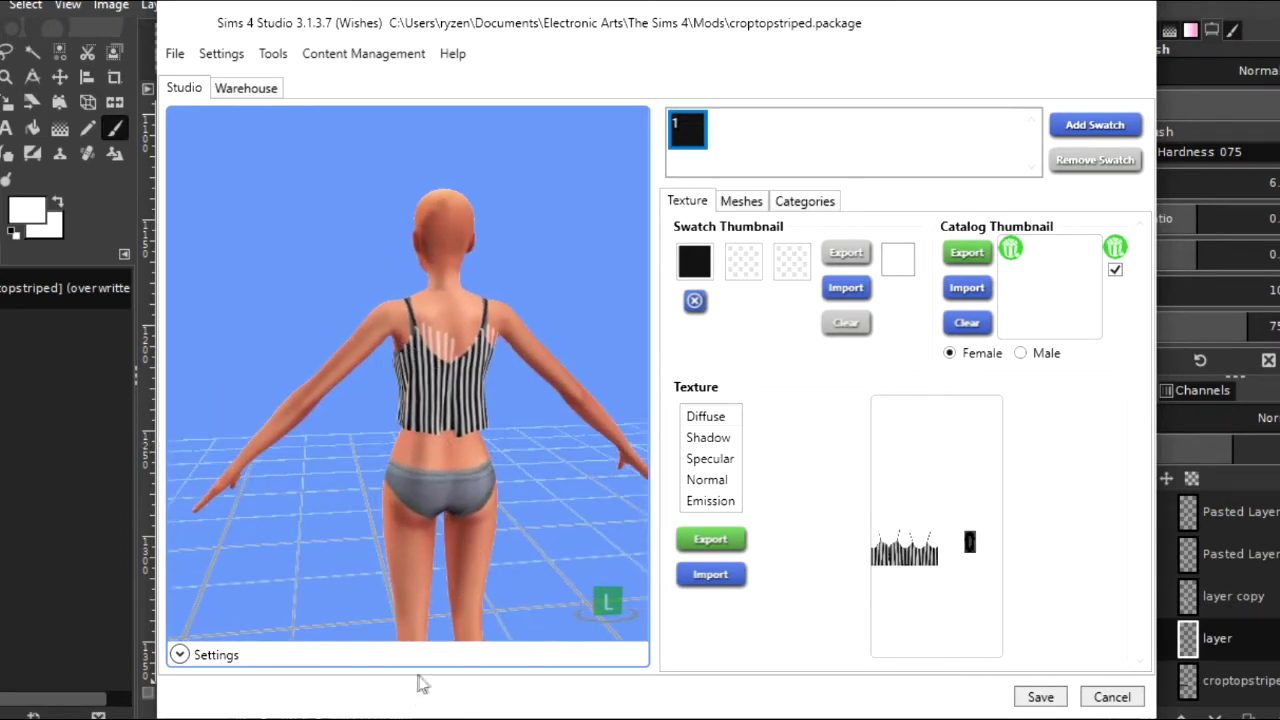
Return to GIMP and erase the white stripe ends sticking out above the curved upper edge at the top's left side
{"action": "left_click", "coordinate": [423, 714]}
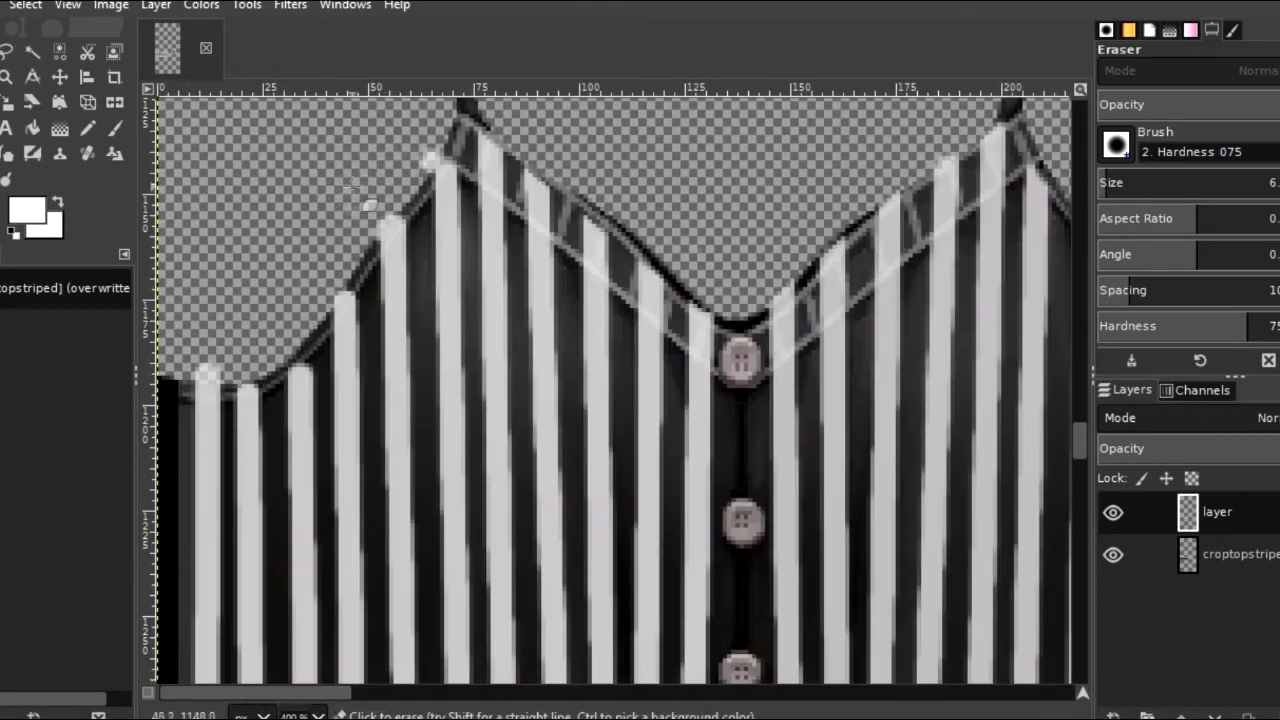
{"action": "mouse_move", "coordinate": [445, 153]}
{"action": "left_mouse_down"}
{"action": "mouse_move", "coordinate": [354, 261]}
{"action": "mouse_move", "coordinate": [365, 262]}
{"action": "mouse_move", "coordinate": [432, 160]}
{"action": "mouse_move", "coordinate": [443, 171]}
{"action": "mouse_move", "coordinate": [292, 330]}
{"action": "mouse_move", "coordinate": [339, 293]}
{"action": "mouse_move", "coordinate": [315, 362]}
{"action": "mouse_move", "coordinate": [262, 400]}
{"action": "mouse_move", "coordinate": [191, 401]}
{"action": "mouse_move", "coordinate": [225, 395]}
{"action": "mouse_move", "coordinate": [200, 390]}
{"action": "mouse_move", "coordinate": [244, 408]}
{"action": "left_mouse_up"}
Set the Eraser size to about 50 and erase a straight line across the stripe ends below the hem's left part
{"action": "scroll", "coordinate": [200, 390], "scroll_direction": "down", "scroll_amount": 5}
{"action": "left_click_drag", "start_coordinate": [1112, 184], "coordinate": [1205, 181]}
{"action": "left_click", "coordinate": [200, 497]}
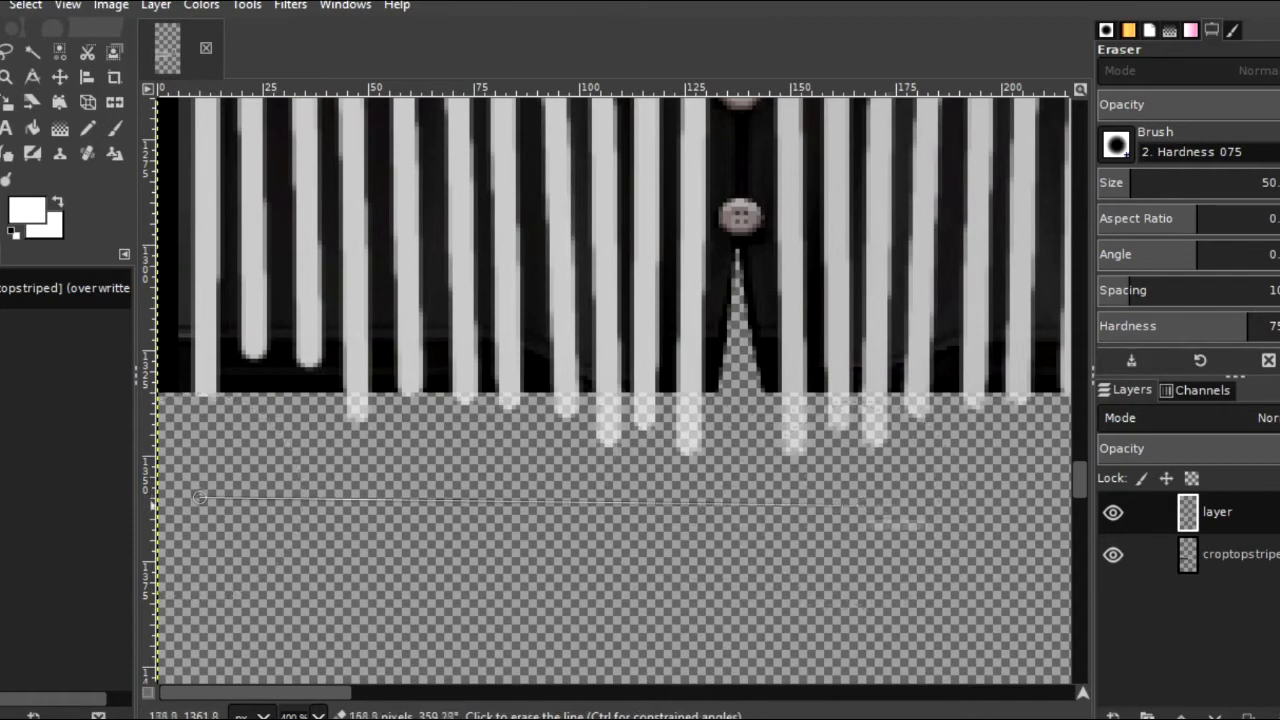
{"action": "left_click", "coordinate": [1022, 497], "text": "shift"}
Change the Eraser brush to 2. Hardness 100 and erase the stripe ends below the rest of the hem in straight lines
{"action": "left_click", "coordinate": [1126, 156]}
{"action": "left_click", "coordinate": [1206, 208]}
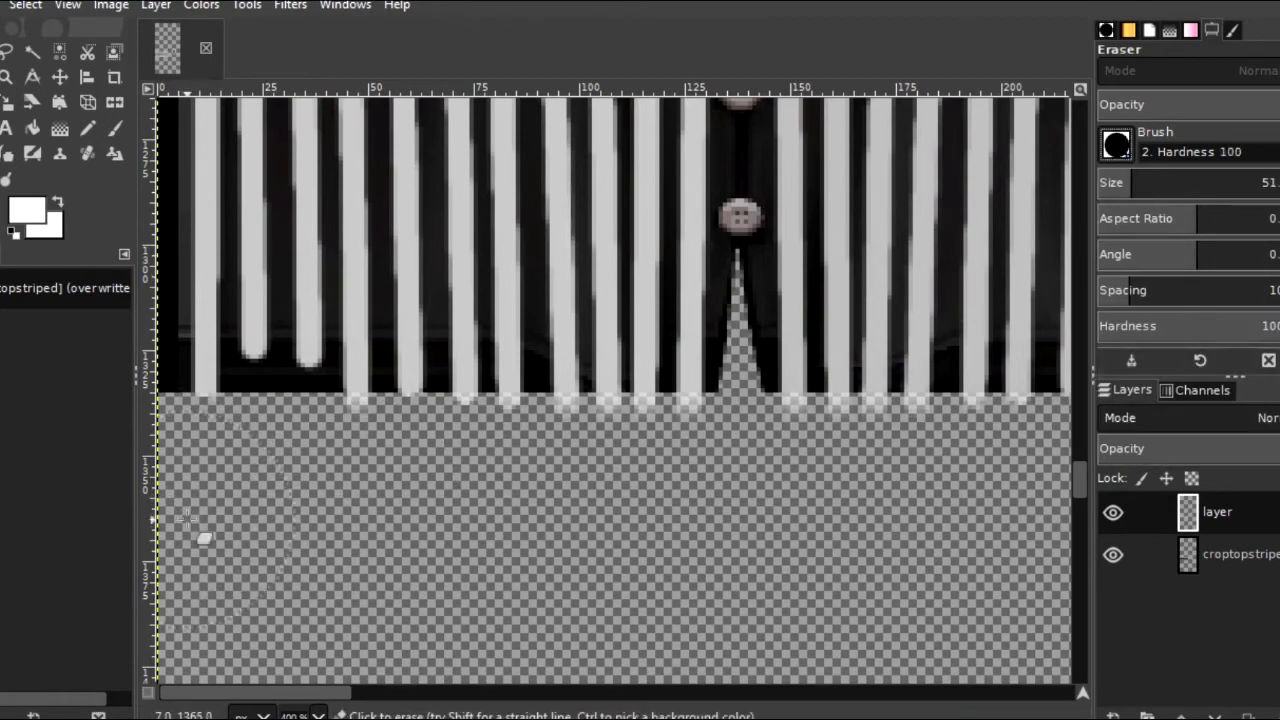
{"action": "scroll", "coordinate": [345, 500], "scroll_direction": "right", "scroll_amount": 5, "text": "shift"}
{"action": "left_click", "coordinate": [348, 501]}
{"action": "left_click", "coordinate": [1046, 499], "text": "shift"}
{"action": "mouse_move", "coordinate": [476, 690]}
{"action": "left_mouse_down"}
{"action": "mouse_move", "coordinate": [658, 690]}
{"action": "mouse_move", "coordinate": [436, 690]}
{"action": "left_mouse_up"}
{"action": "left_click", "coordinate": [268, 499]}
{"action": "left_click", "coordinate": [906, 506], "text": "shift"}
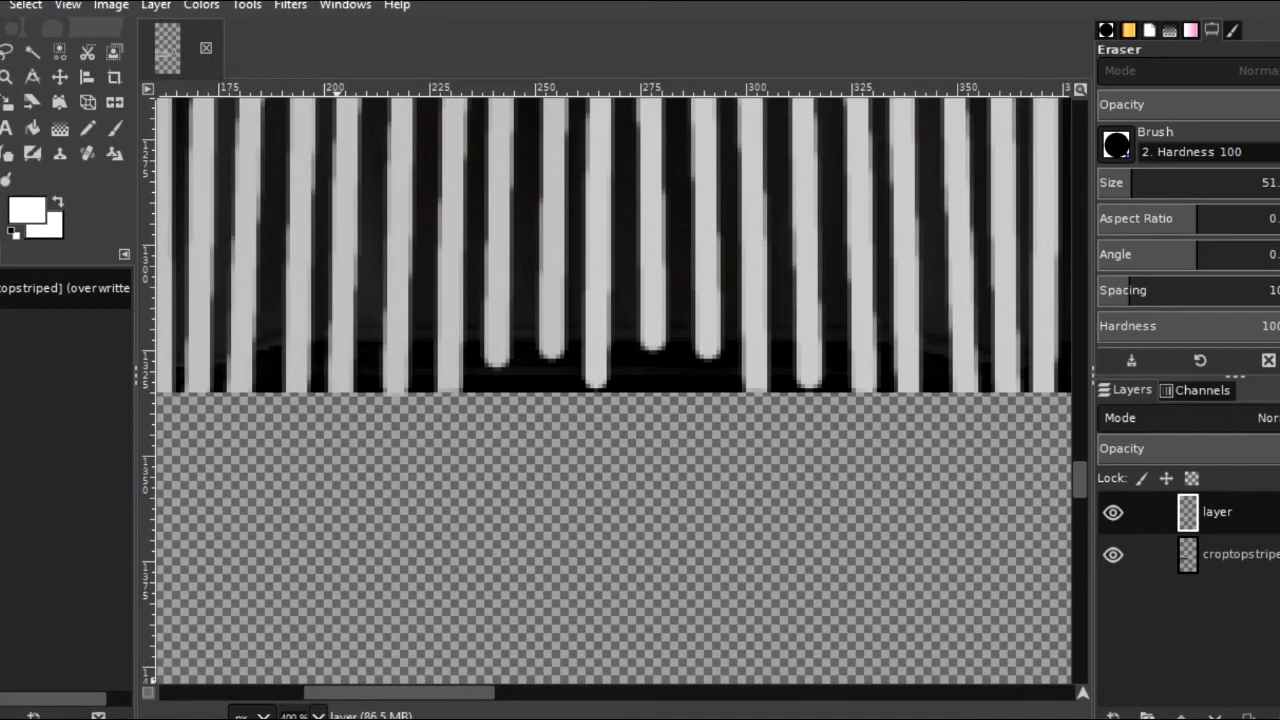
Check the whole striped texture at 50% zoom and overwrite croptopstriped.png with the cleaned-up image
{"action": "left_click", "coordinate": [300, 716]}
{"action": "left_click", "coordinate": [310, 628]}
{"action": "scroll", "coordinate": [425, 562], "scroll_direction": "up", "scroll_amount": 5}
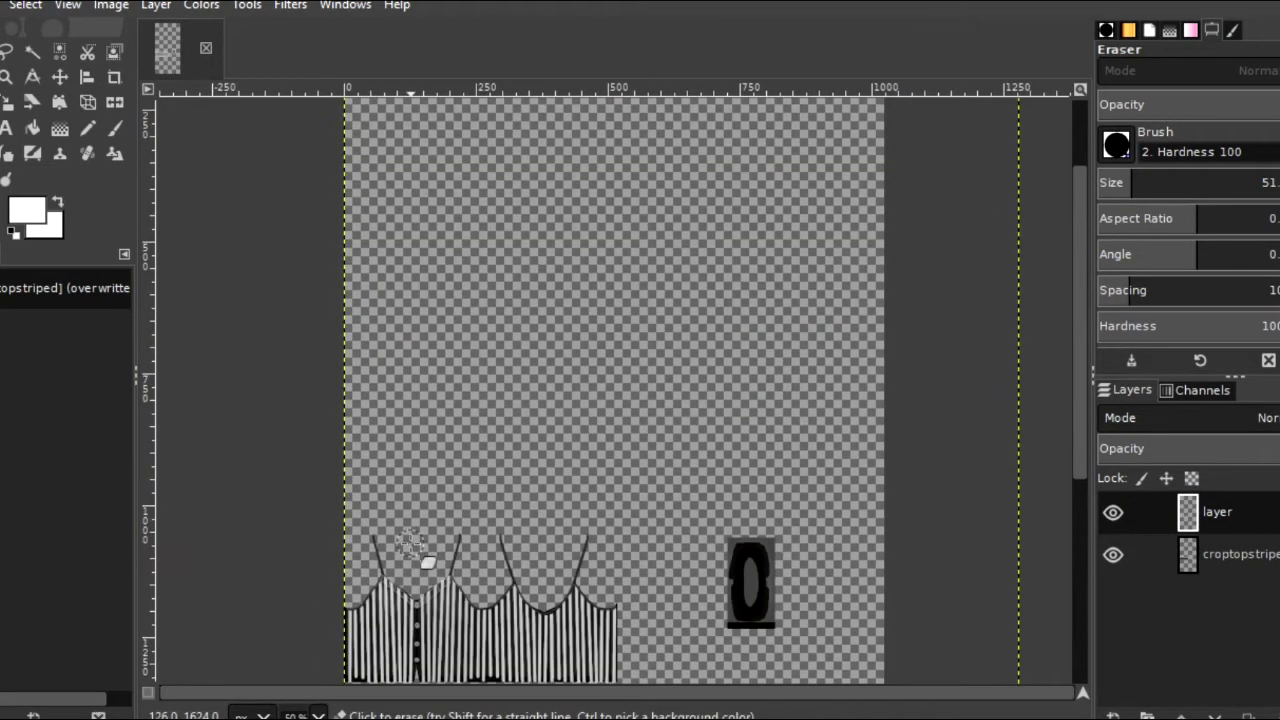
{"action": "scroll", "coordinate": [427, 562], "scroll_direction": "down", "scroll_amount": 5}
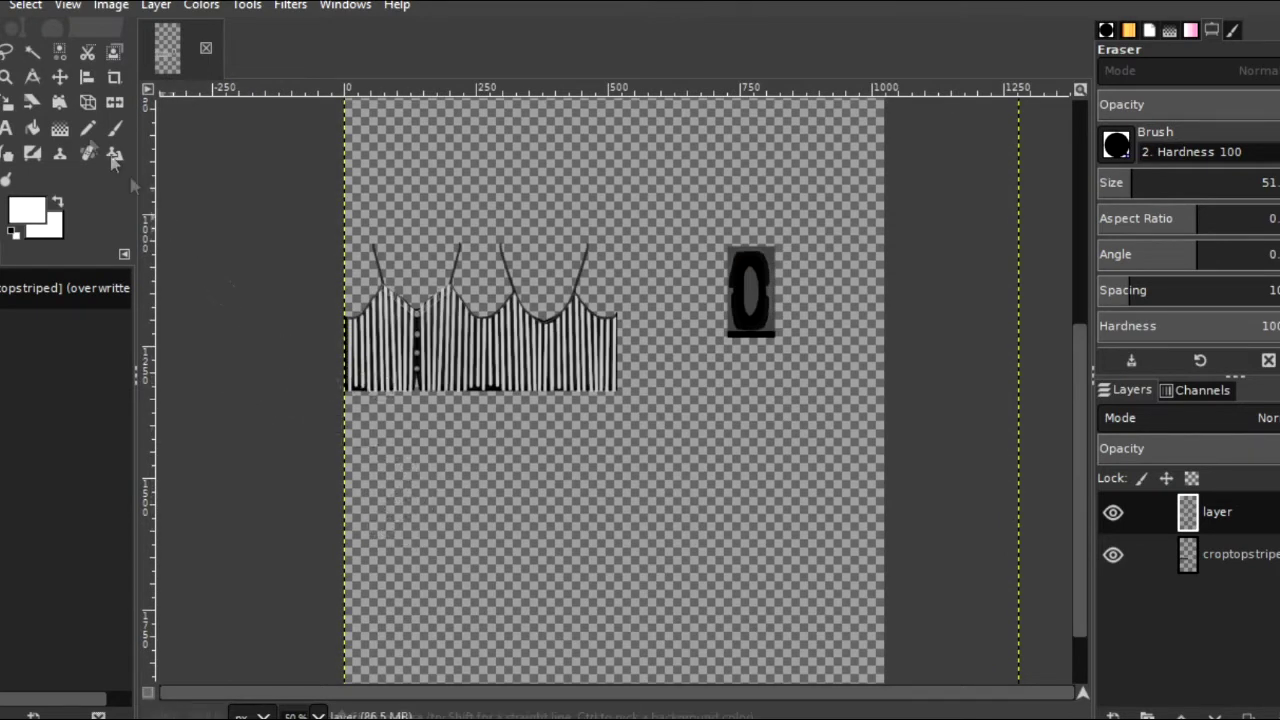
{"action": "key", "text": "alt+f"}
{"action": "left_click", "coordinate": [85, 306]}
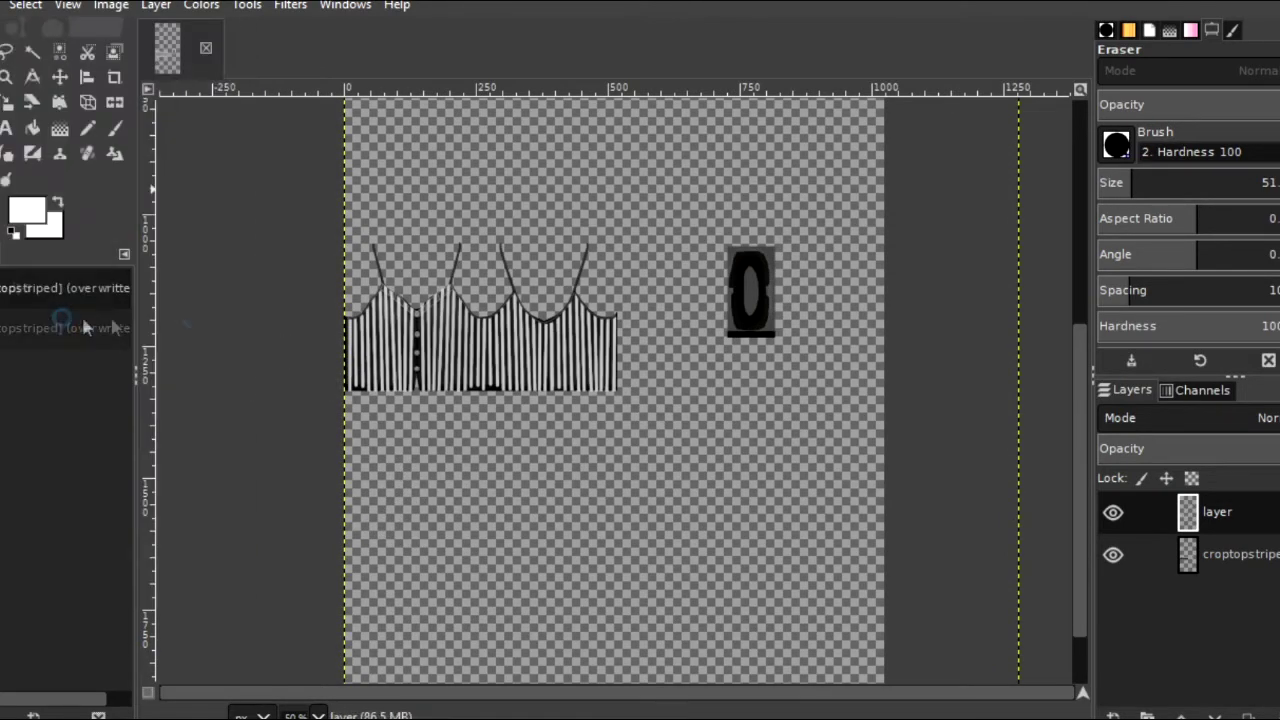
Switch to Sims 4 Studio, import the updated croptopstriped.png as the top's texture, and inspect the model from all sides
{"action": "key", "text": "alt+Tab"}
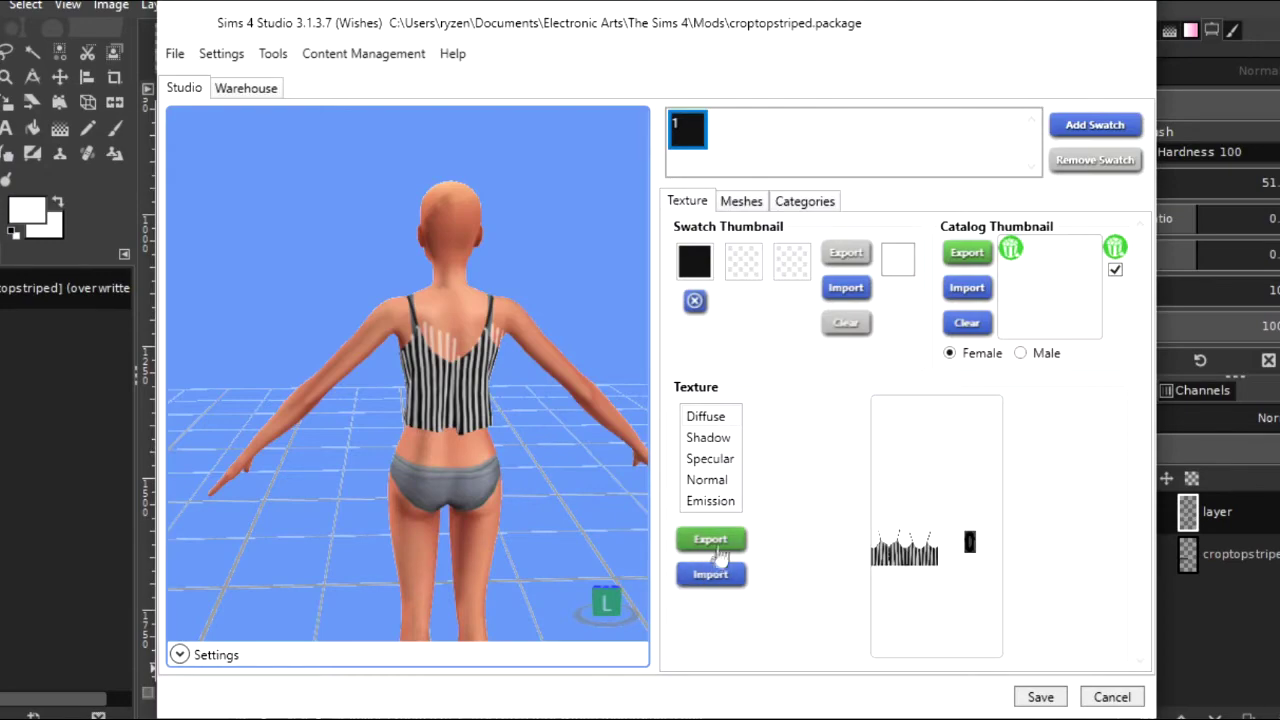
{"action": "left_click", "coordinate": [710, 541]}
{"action": "left_click", "coordinate": [803, 480]}
{"action": "left_click", "coordinate": [712, 576]}
{"action": "left_click", "coordinate": [778, 203]}
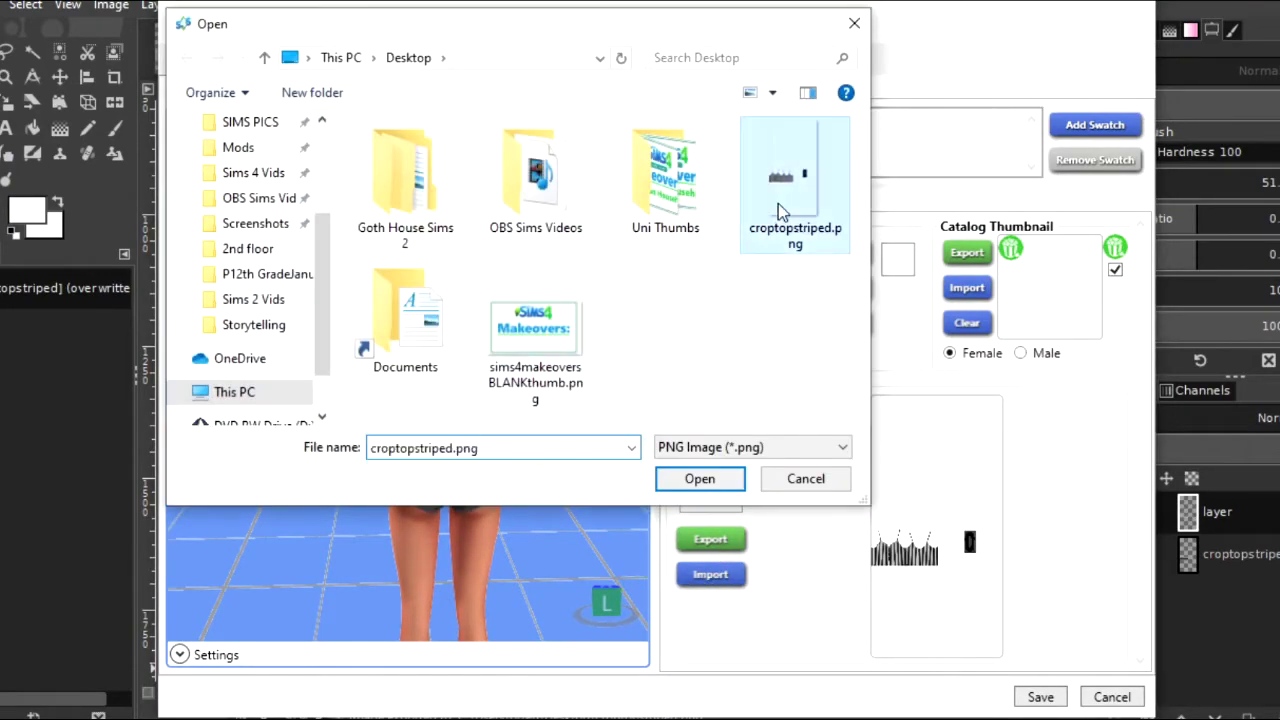
{"action": "left_click", "coordinate": [712, 479]}
{"action": "middle_click_drag", "start_coordinate": [529, 420], "coordinate": [470, 388]}
{"action": "right_click_drag", "start_coordinate": [334, 364], "coordinate": [866, 390]}
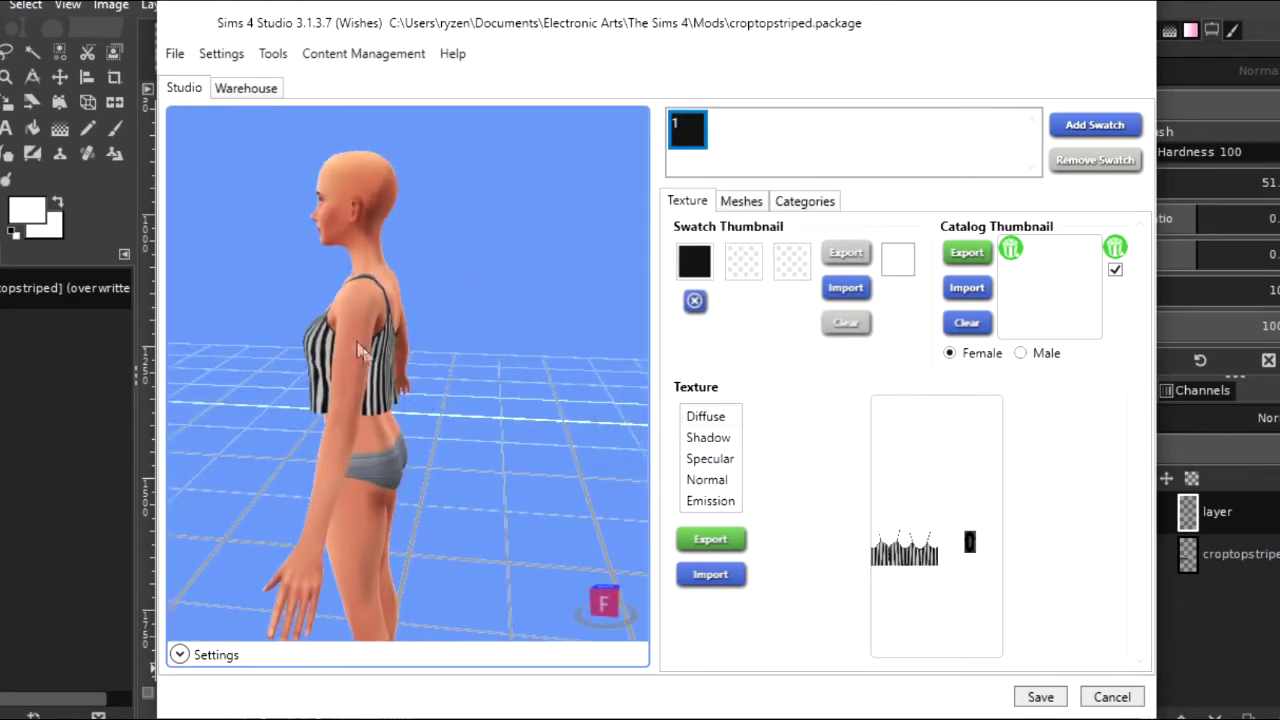
{"action": "right_click_drag", "start_coordinate": [329, 320], "coordinate": [659, 426]}
{"action": "right_click_drag", "start_coordinate": [403, 470], "coordinate": [520, 383]}
{"action": "mouse_move", "coordinate": [520, 382]}
{"action": "left_mouse_down"}
{"action": "mouse_move", "coordinate": [495, 385]}
{"action": "mouse_move", "coordinate": [540, 388]}
{"action": "mouse_move", "coordinate": [414, 366]}
{"action": "mouse_move", "coordinate": [557, 394]}
{"action": "mouse_move", "coordinate": [532, 403]}
{"action": "left_mouse_up"}
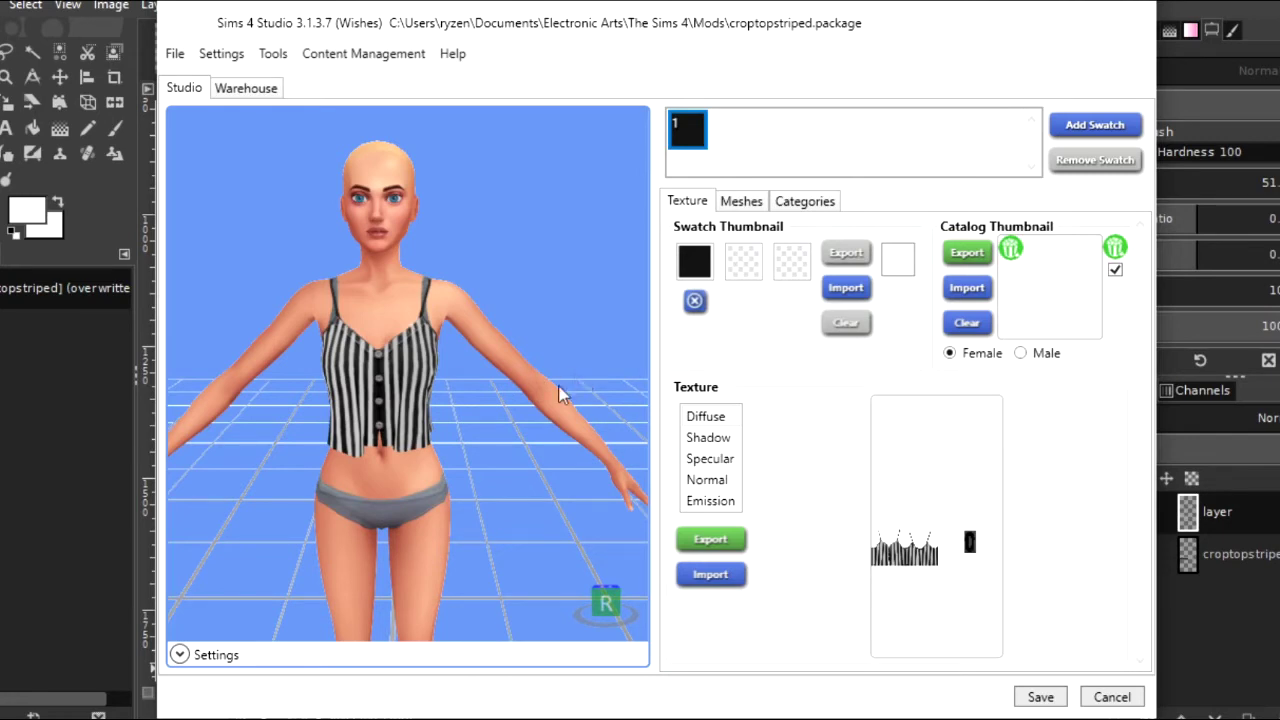
Set the second swatch thumbnail color to white, #FFFFFF
{"action": "left_click", "coordinate": [743, 262]}
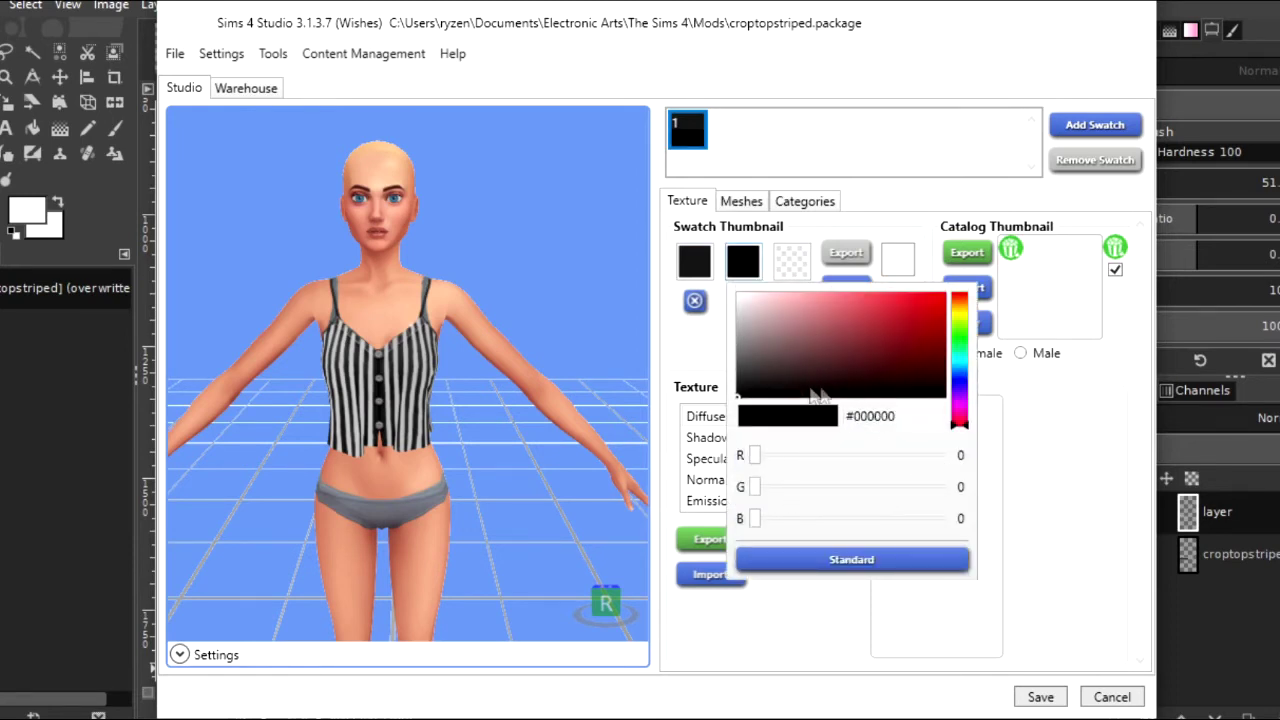
{"action": "left_click_drag", "start_coordinate": [741, 392], "coordinate": [737, 293]}
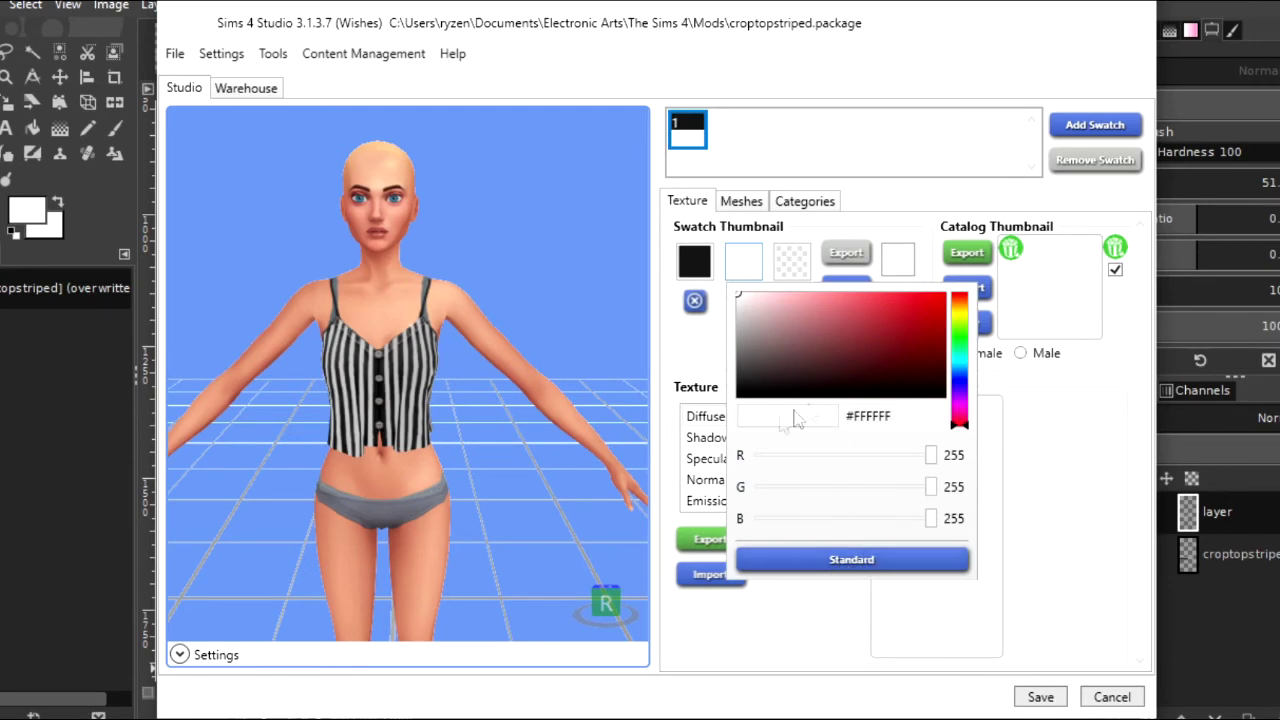
{"action": "left_click", "coordinate": [703, 362]}
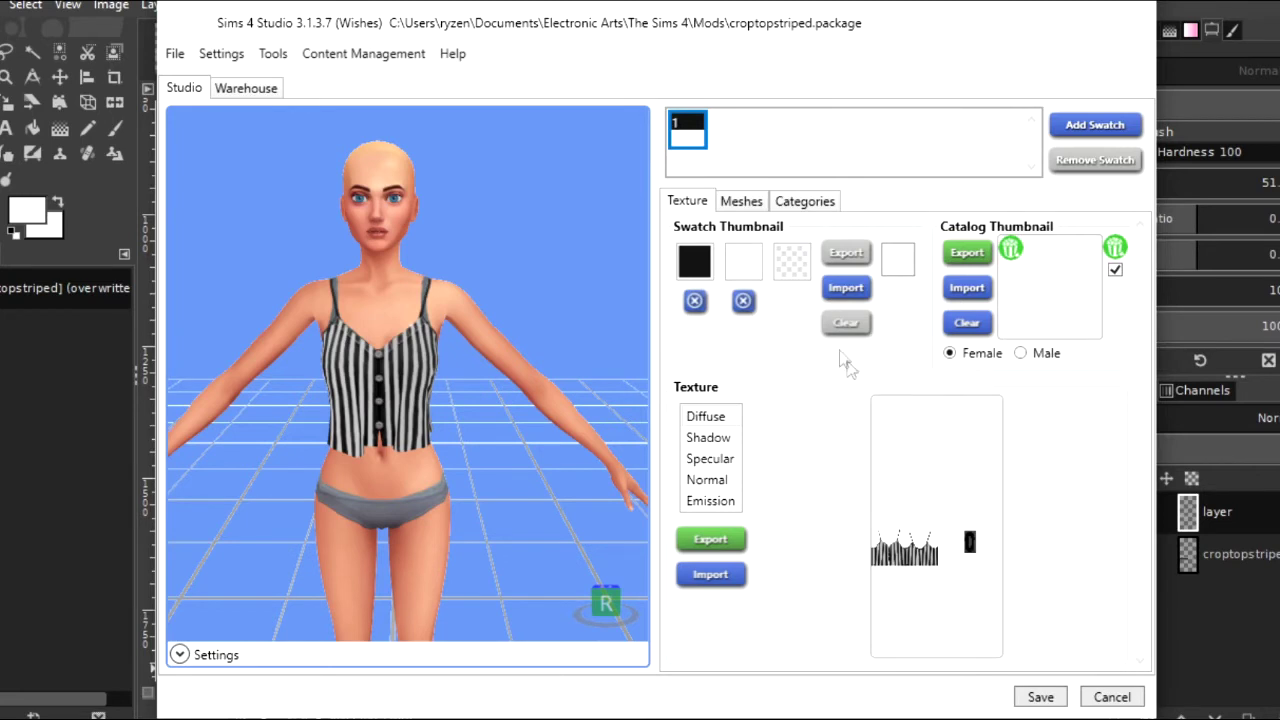
Add White to the top's color categories alongside Black
{"action": "left_click", "coordinate": [806, 203]}
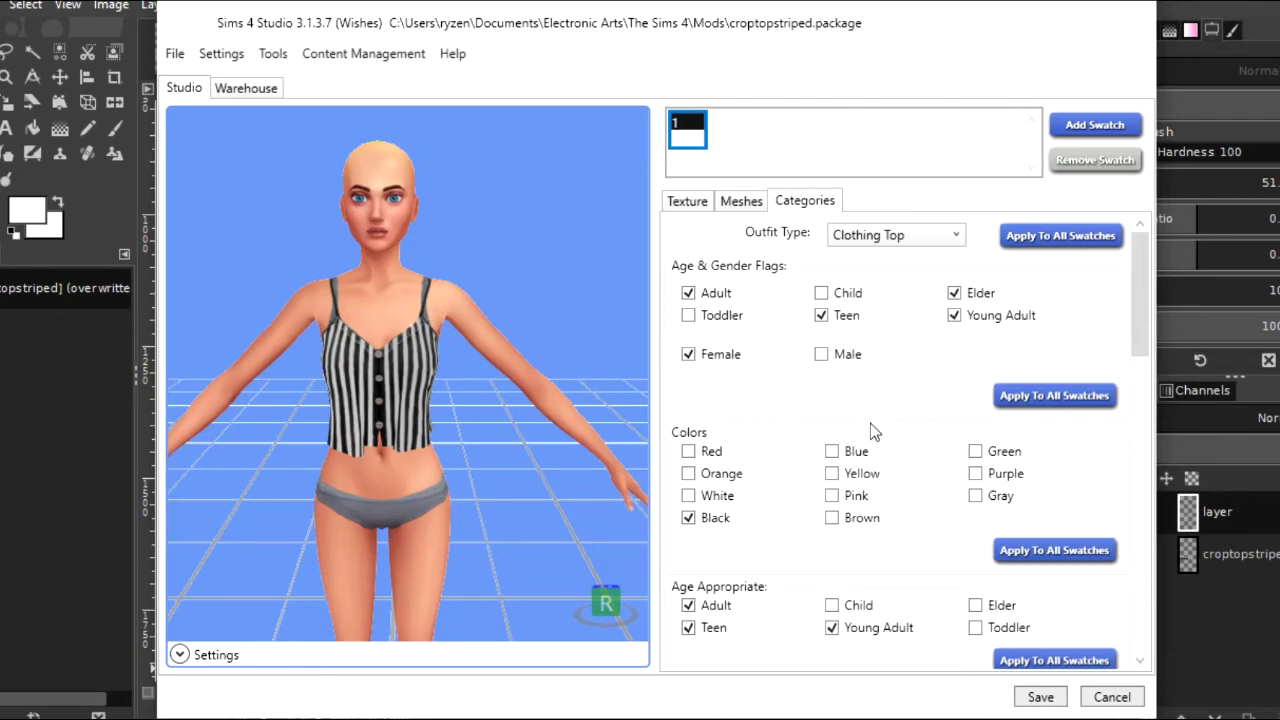
{"action": "scroll", "coordinate": [870, 430], "scroll_direction": "down", "scroll_amount": 3}
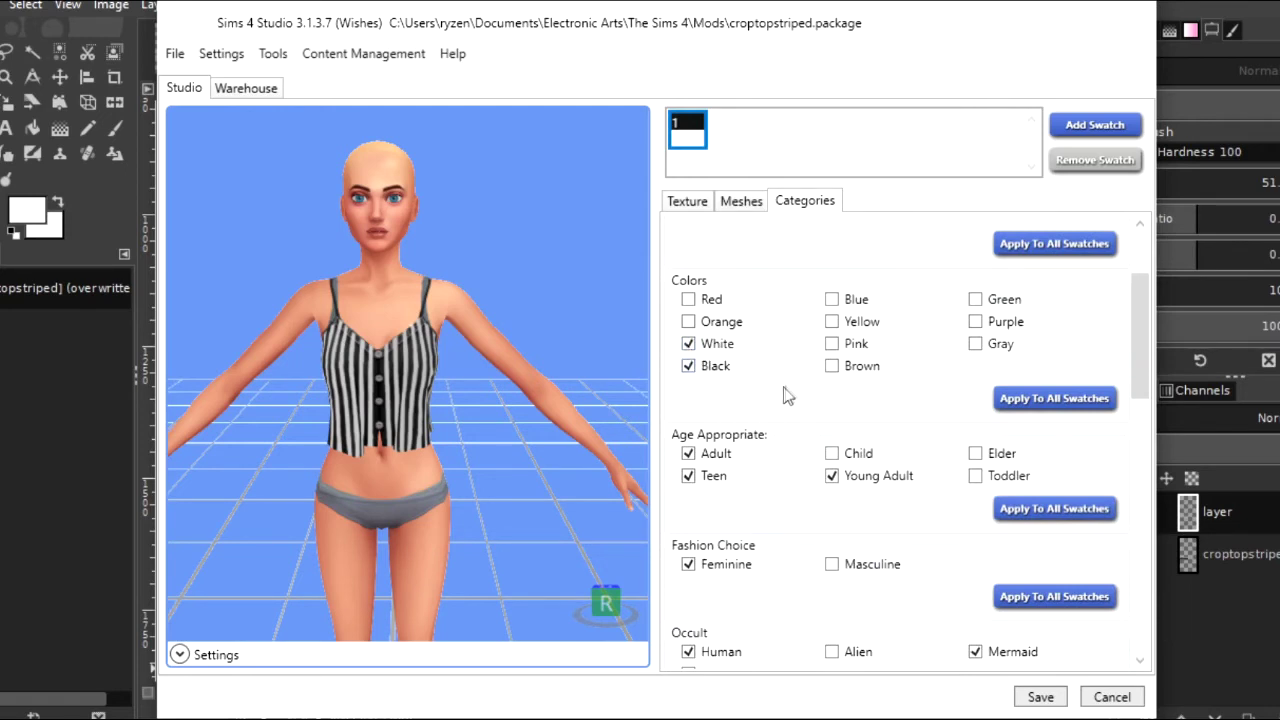
Review the top's remaining category settings, from age and fashion choice through outfit type, palette, fabric and sub part type
{"action": "scroll", "coordinate": [809, 387], "scroll_direction": "down", "scroll_amount": 1}
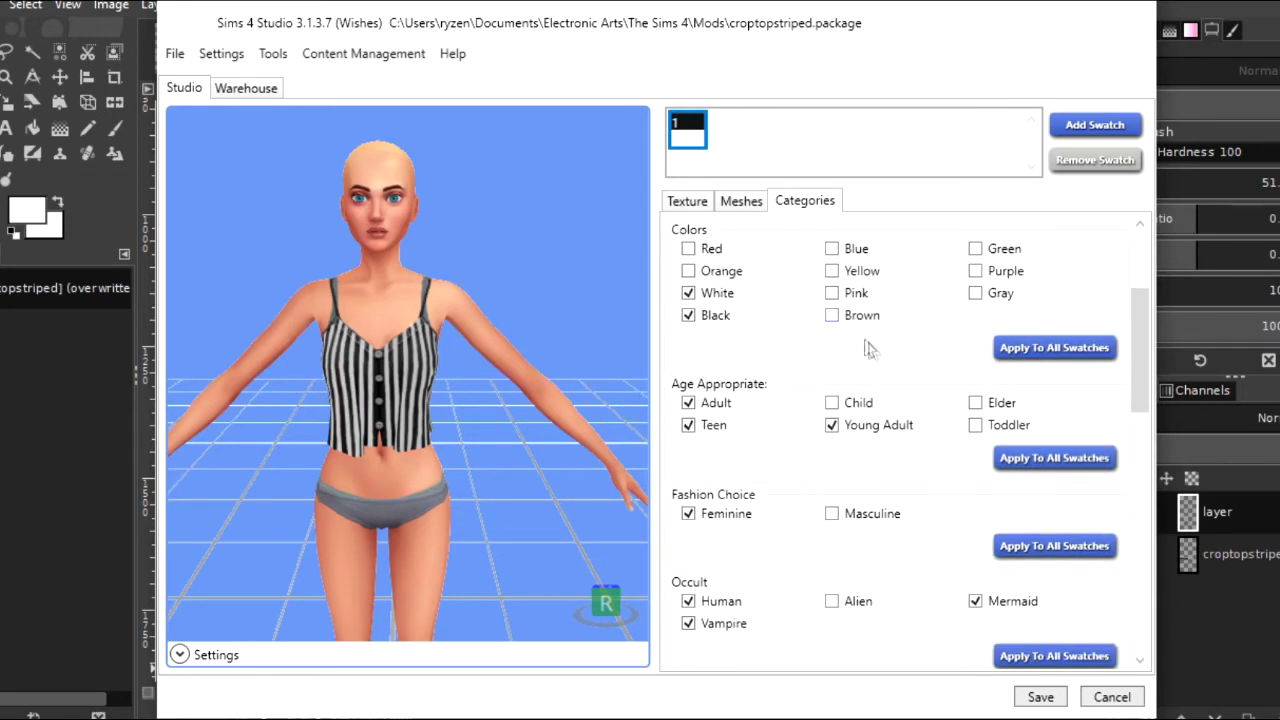
{"action": "scroll", "coordinate": [735, 470], "scroll_direction": "down", "scroll_amount": 2}
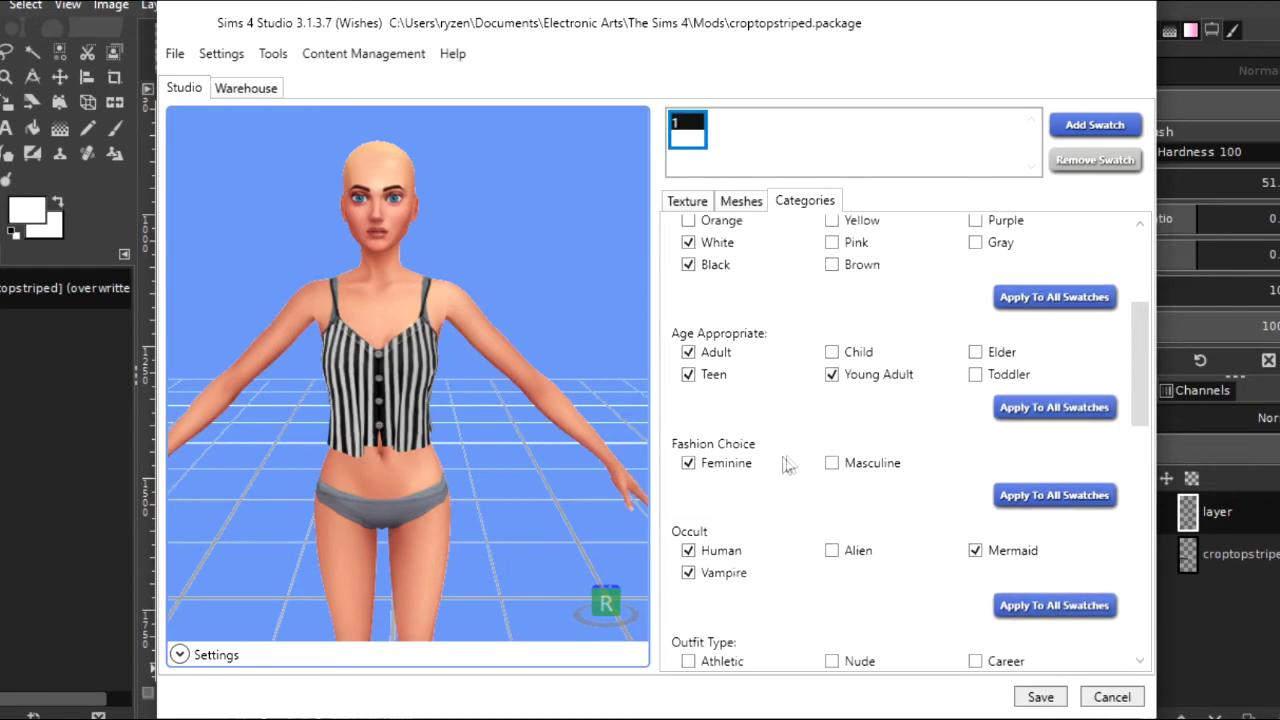
{"action": "scroll", "coordinate": [820, 437], "scroll_direction": "down", "scroll_amount": 2}
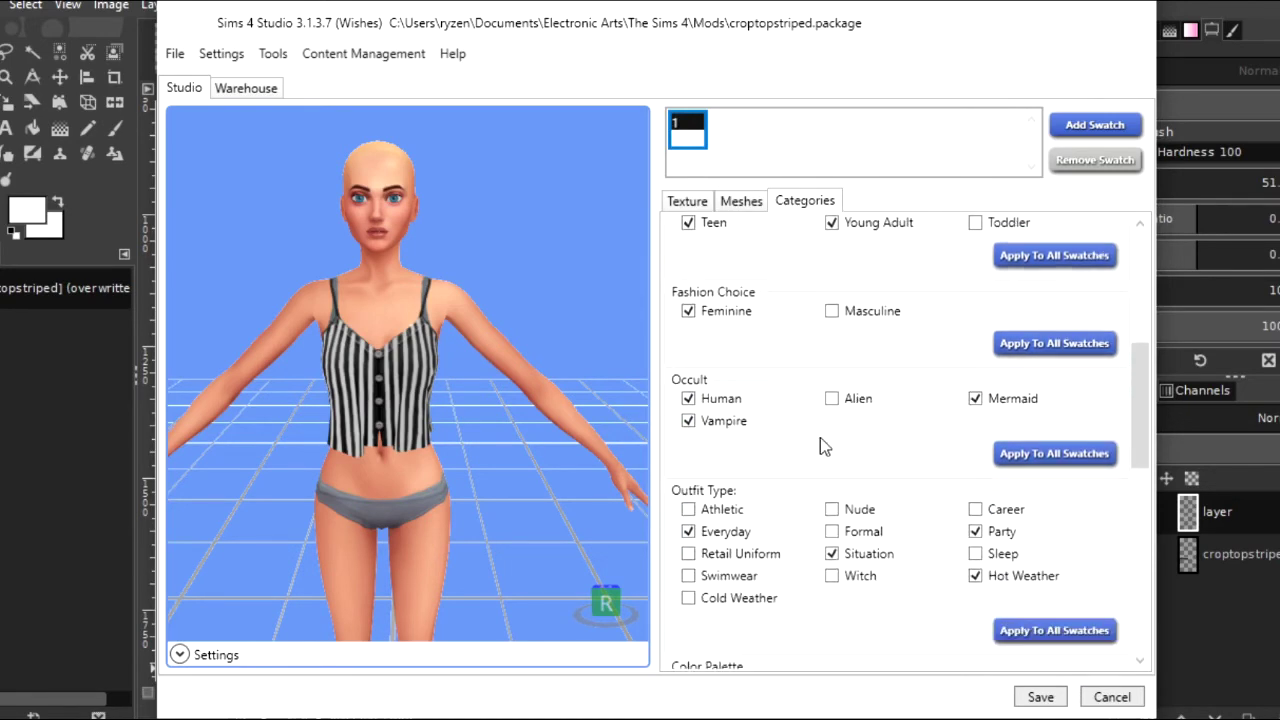
{"action": "scroll", "coordinate": [820, 446], "scroll_direction": "down", "scroll_amount": 3}
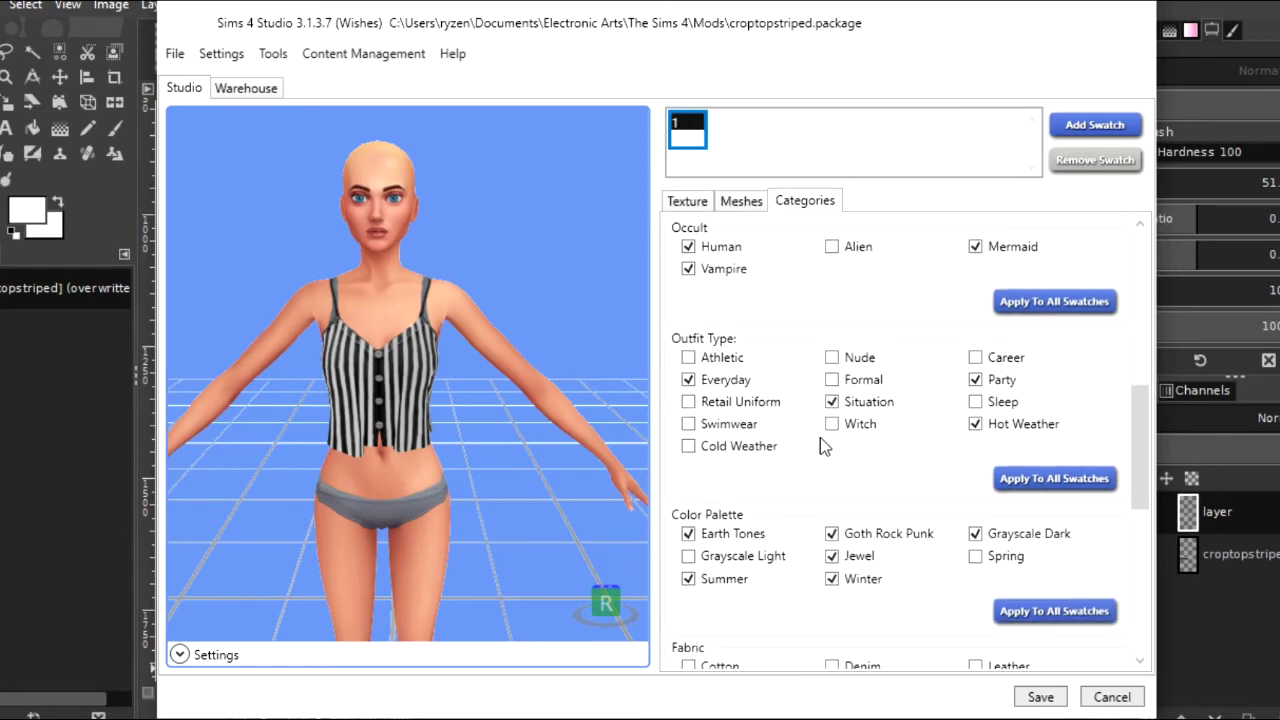
{"action": "scroll", "coordinate": [820, 438], "scroll_direction": "down", "scroll_amount": 1}
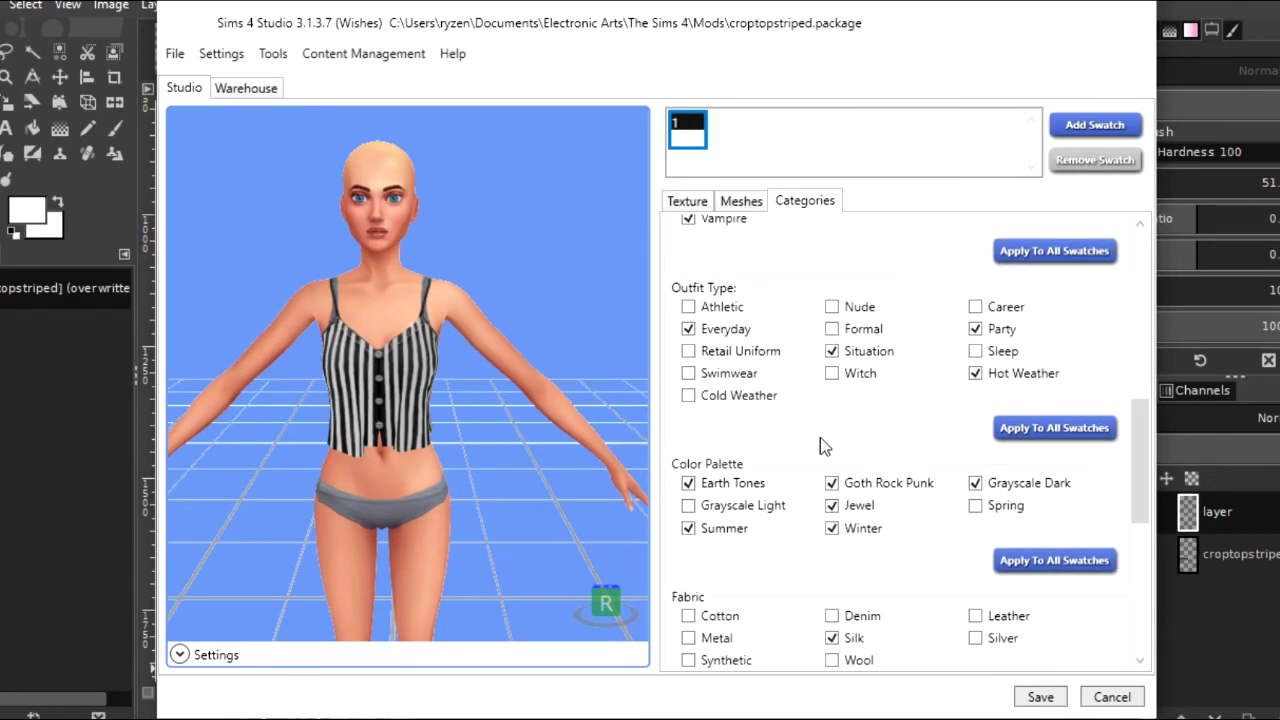
{"action": "scroll", "coordinate": [820, 440], "scroll_direction": "down", "scroll_amount": 2}
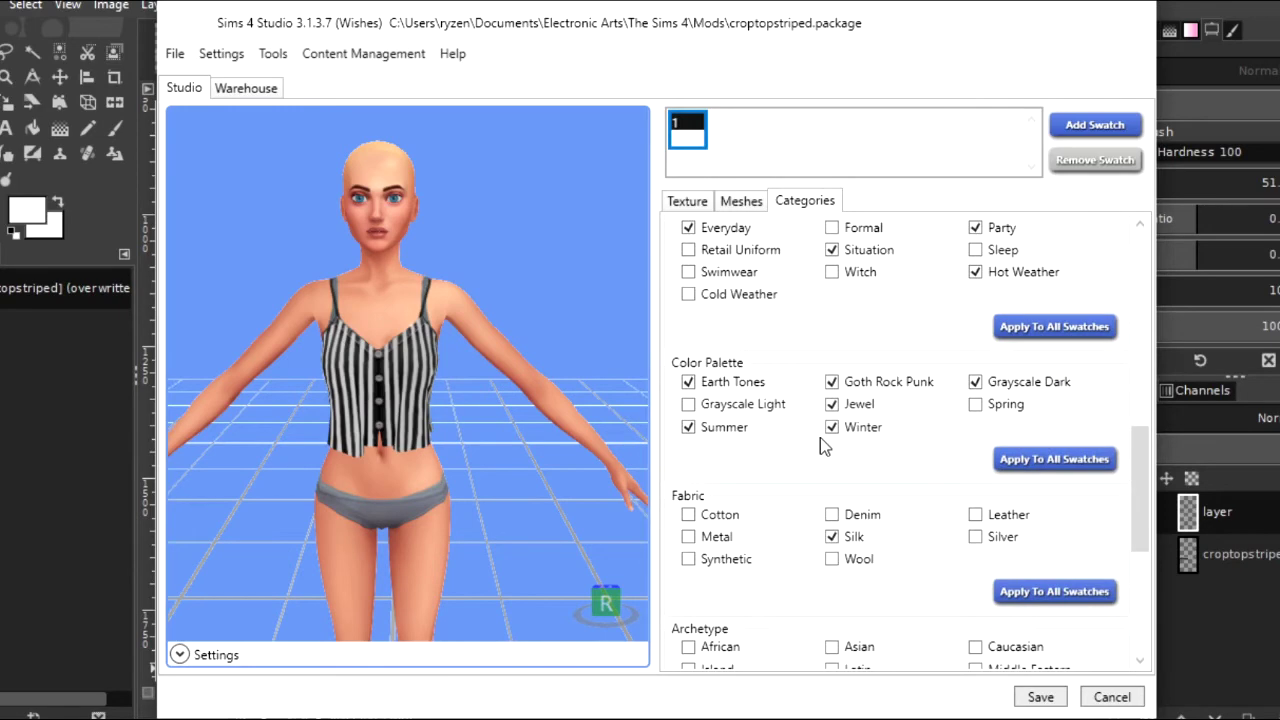
{"action": "scroll", "coordinate": [820, 446], "scroll_direction": "down", "scroll_amount": 5}
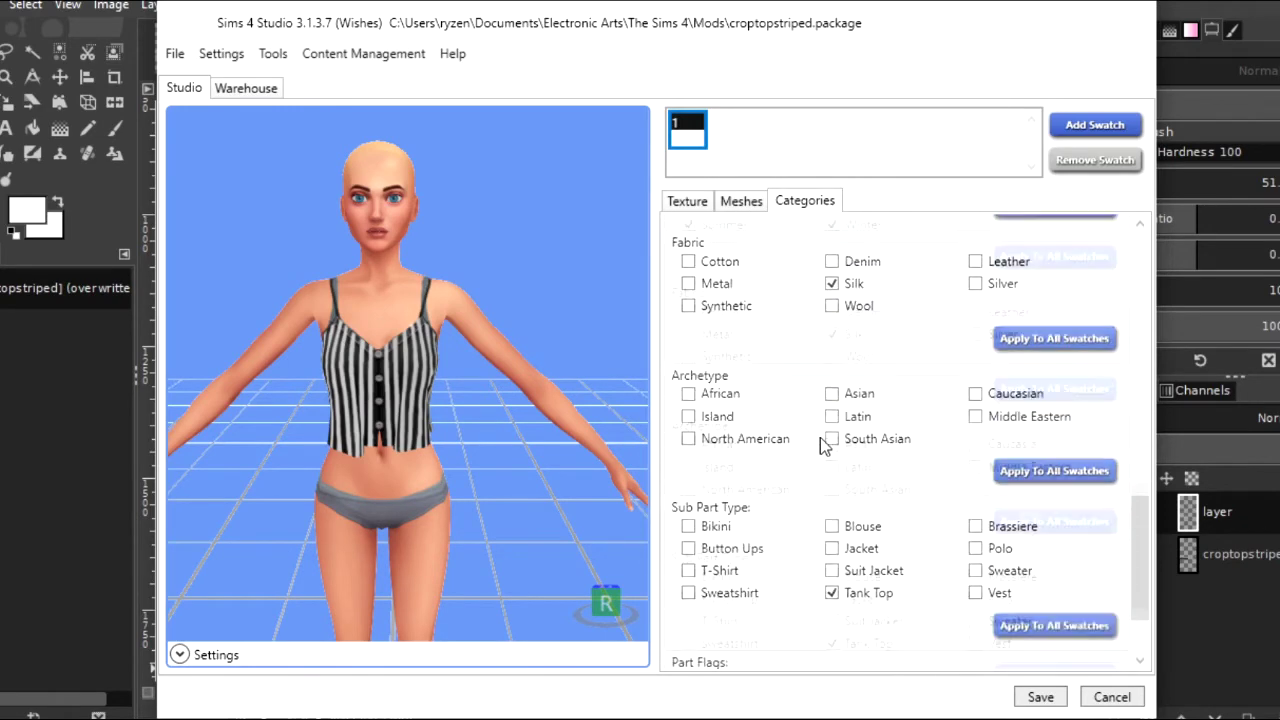
{"action": "scroll", "coordinate": [820, 445], "scroll_direction": "down", "scroll_amount": 3}
{"action": "scroll", "coordinate": [822, 445], "scroll_direction": "up", "scroll_amount": 5}
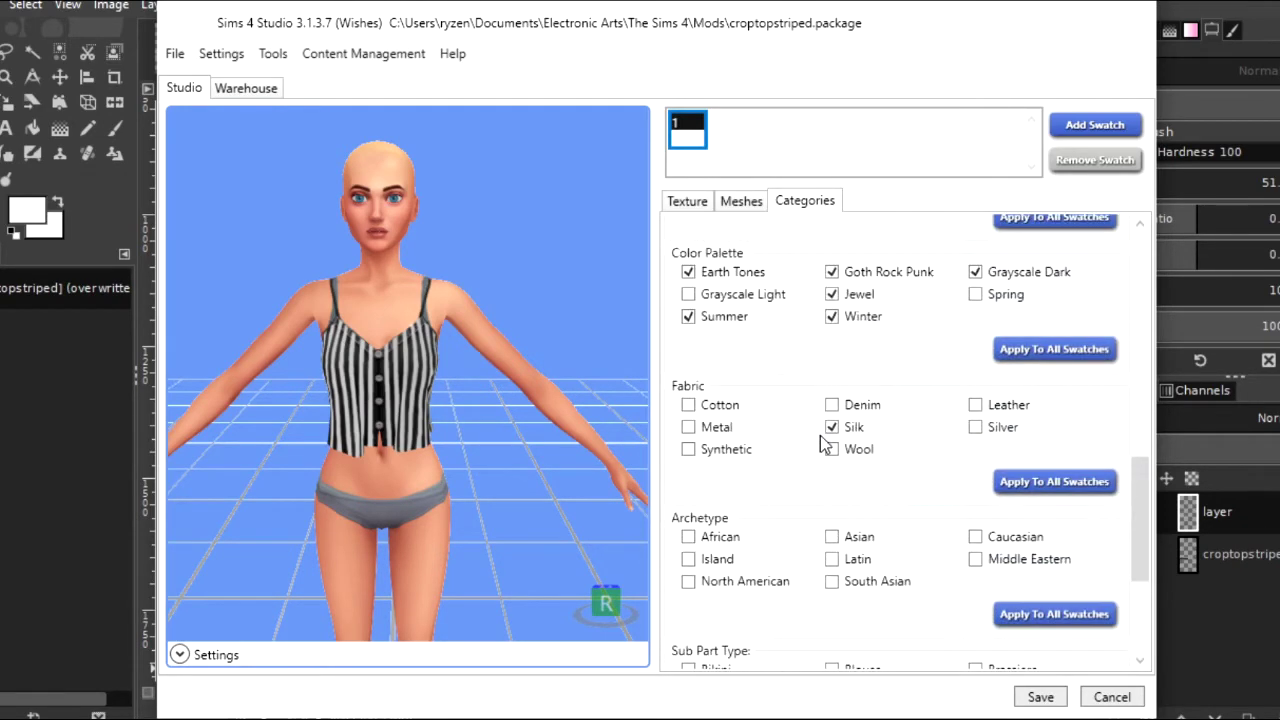
Return to the top's texture settings and save the croptopstriped.package file
{"action": "scroll", "coordinate": [822, 445], "scroll_direction": "up", "scroll_amount": 12}
{"action": "left_click", "coordinate": [688, 202]}
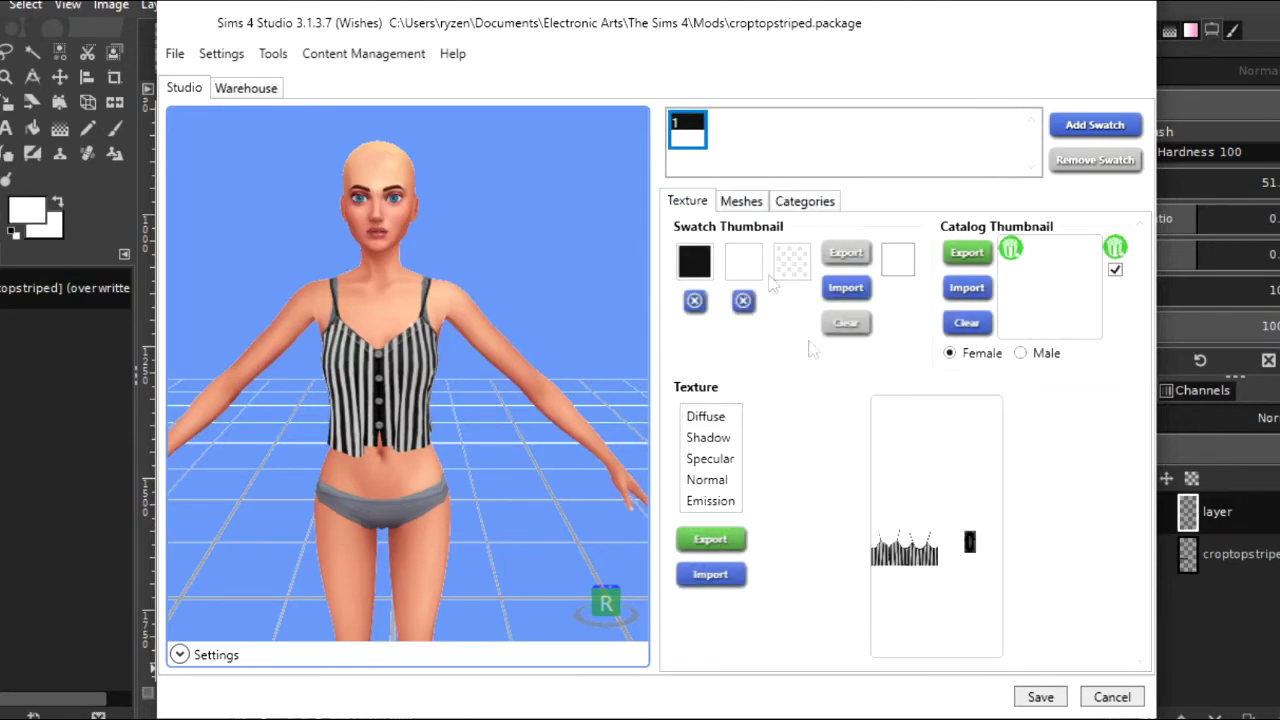
{"action": "left_click", "coordinate": [1050, 697]}
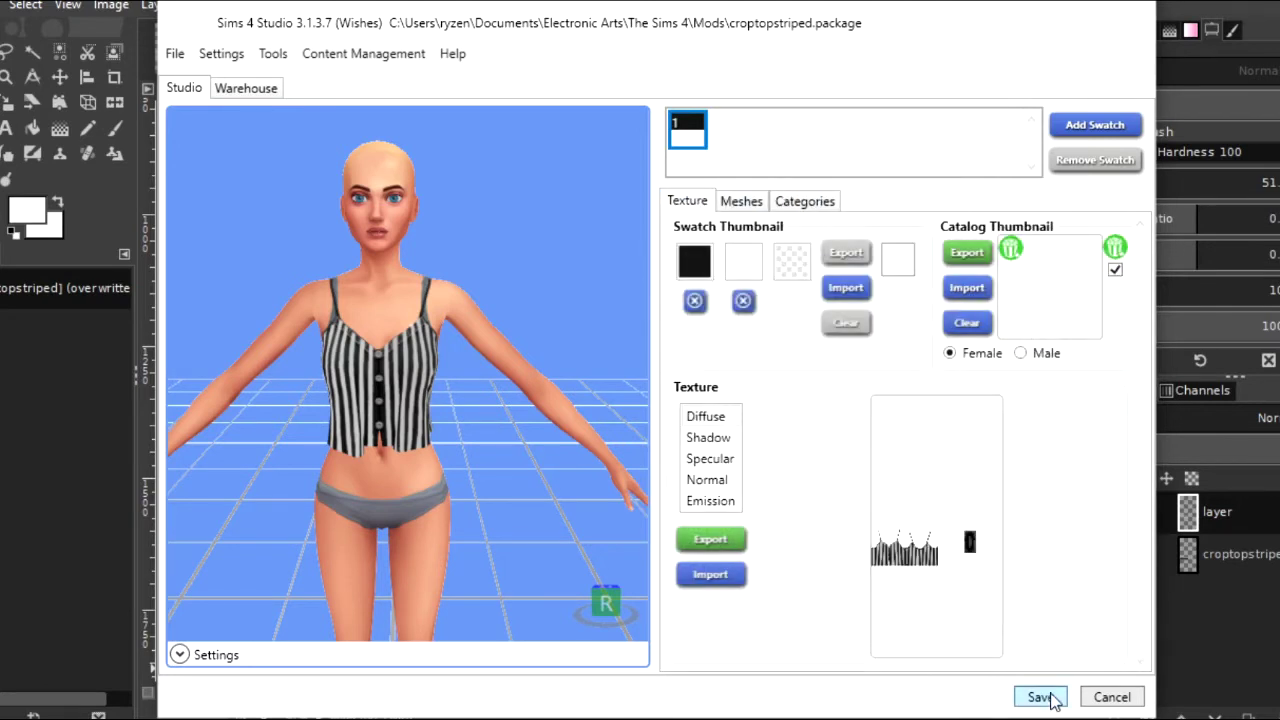
{"action": "left_click", "coordinate": [700, 421]}
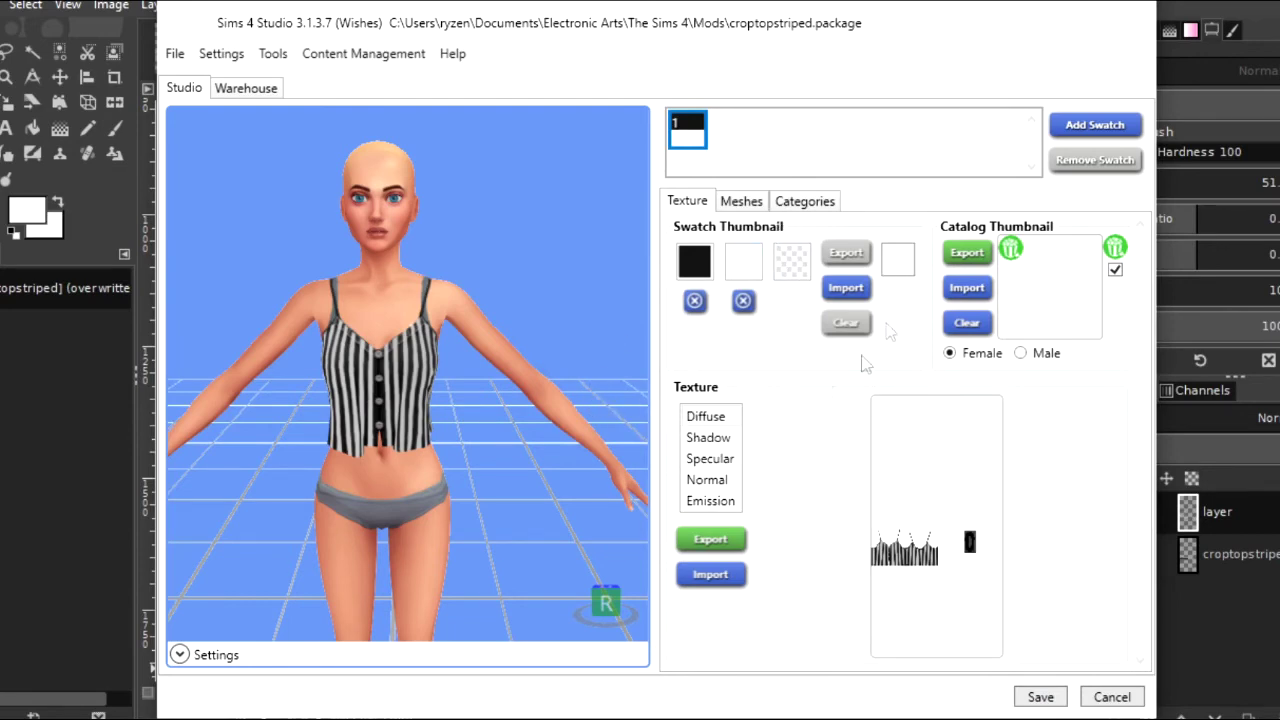
Look in The Sims 4 Mods folder in File Explorer for croptopstriped.package, and close the folder window
{"action": "key", "text": "super+e"}
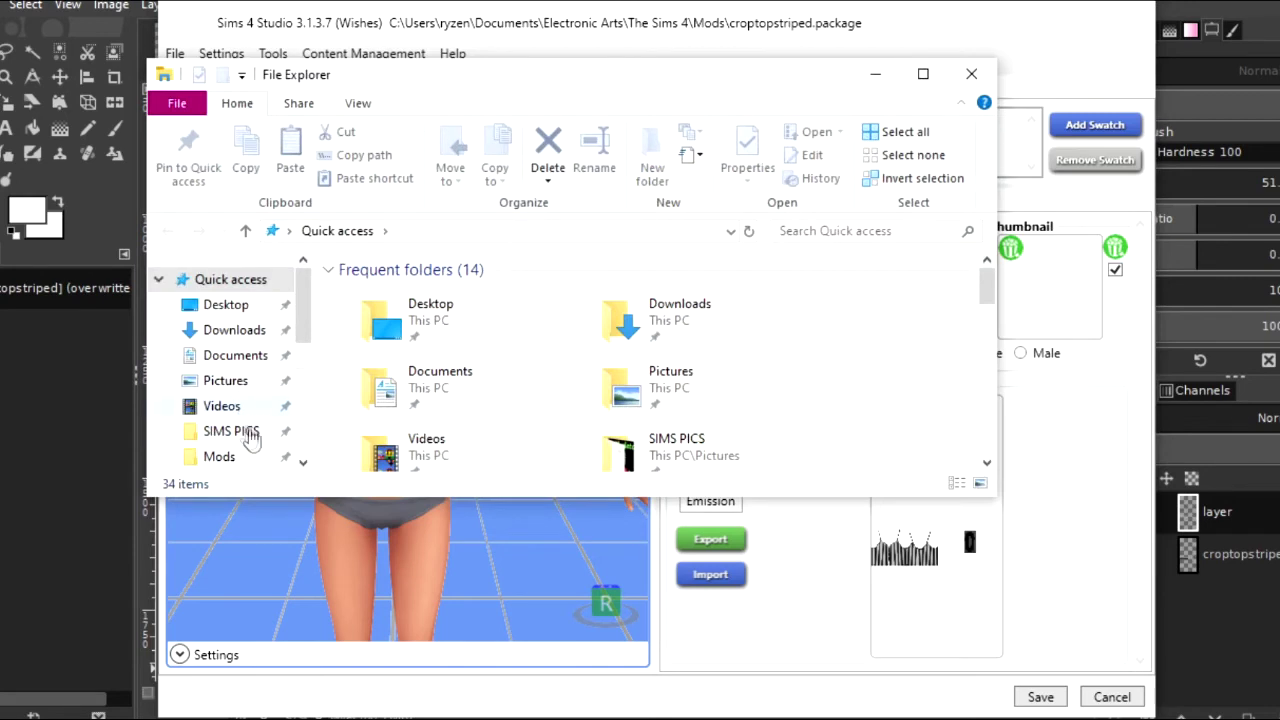
{"action": "scroll", "coordinate": [242, 421], "scroll_direction": "down", "scroll_amount": 1}
{"action": "left_click", "coordinate": [242, 421]}
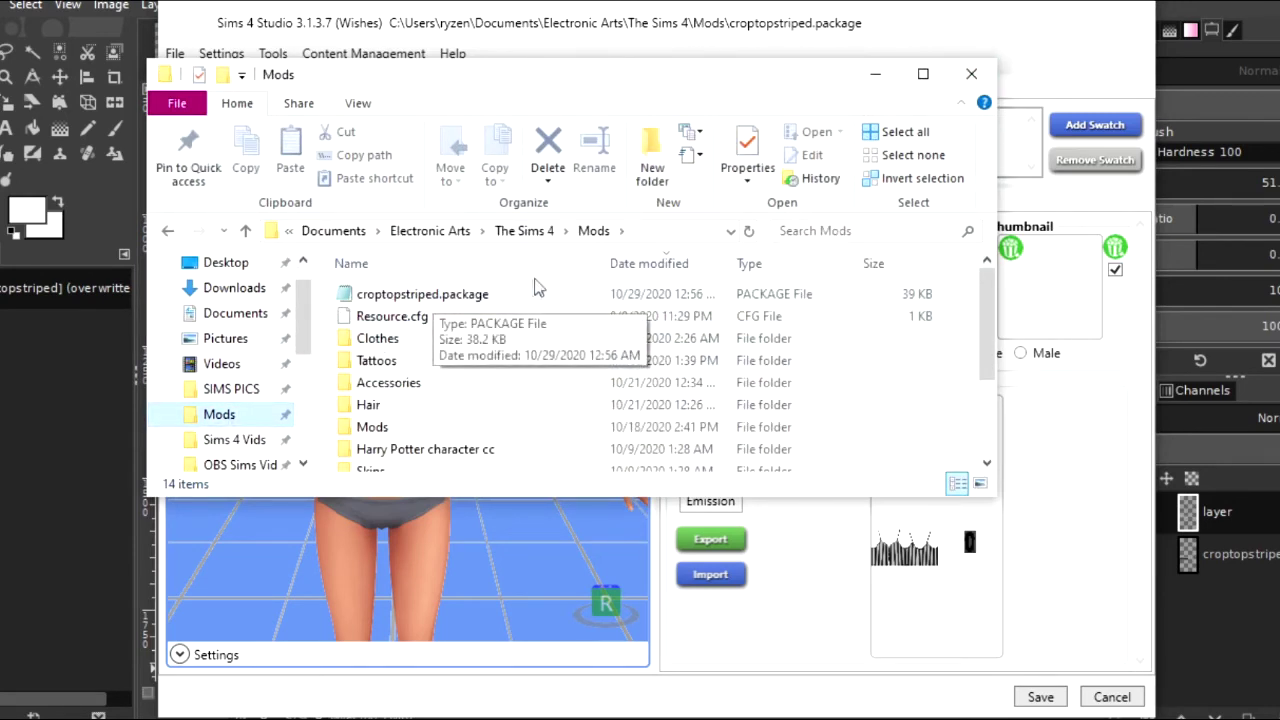
{"action": "left_click", "coordinate": [971, 74]}
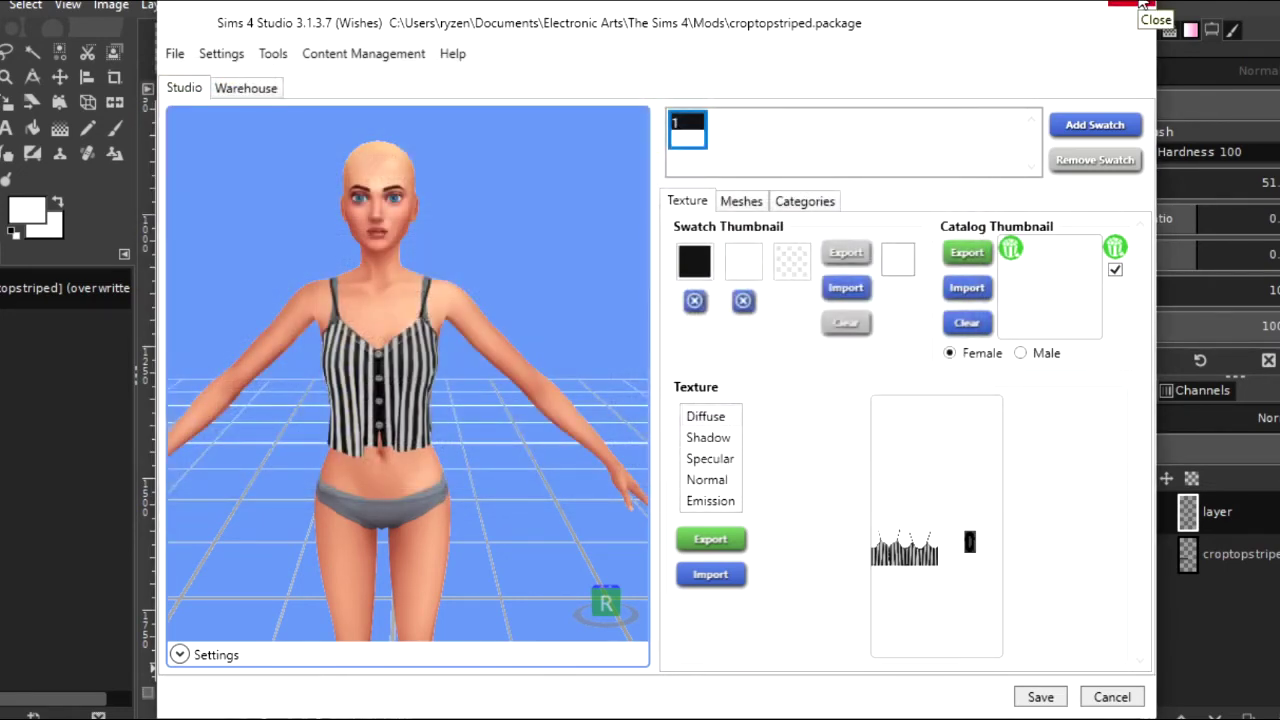
Close Sims 4 Studio, quit GIMP discarding the unsaved changes, and launch The Sims 4
{"action": "left_click", "coordinate": [1143, 6]}
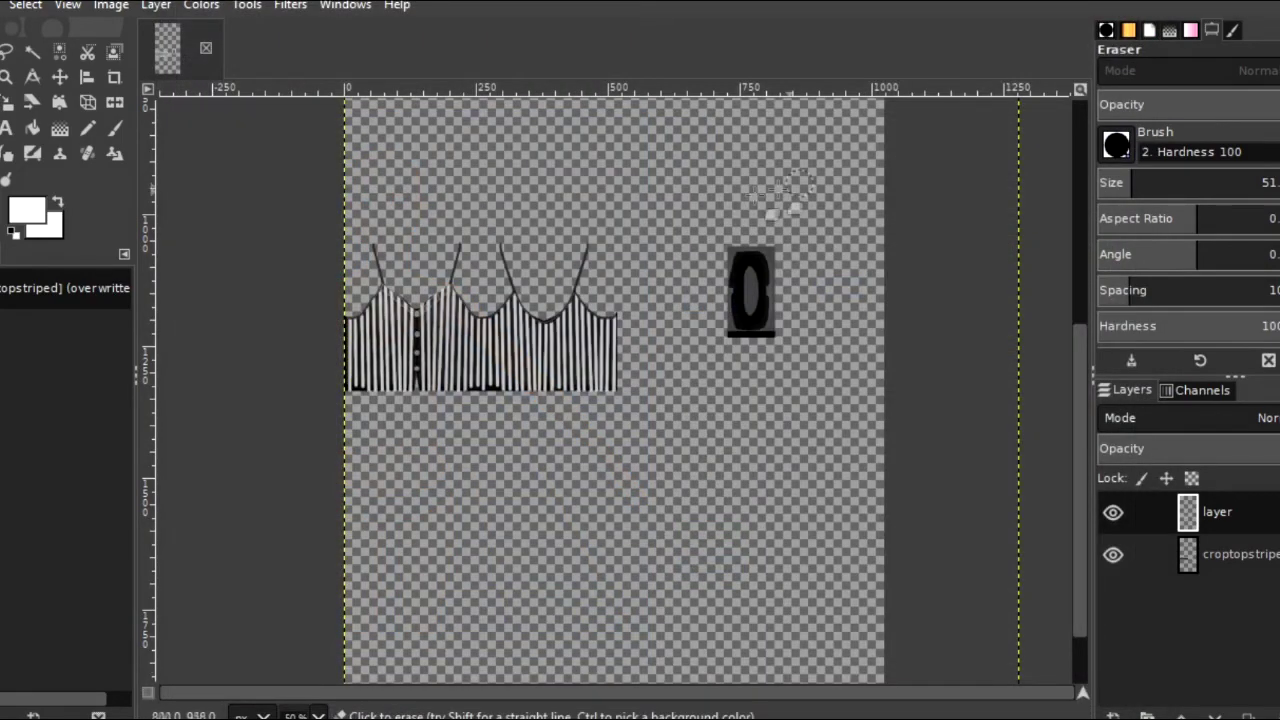
{"action": "key", "text": "ctrl+q"}
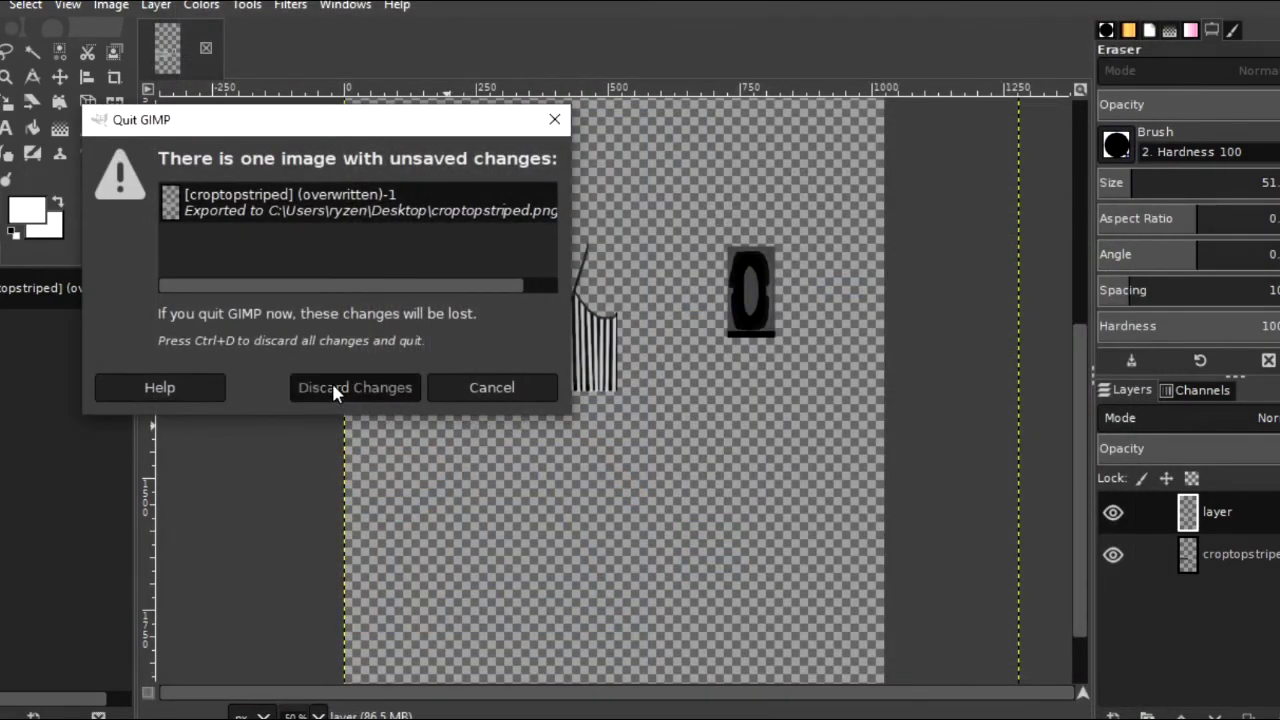
{"action": "left_click", "coordinate": [335, 385]}
{"action": "double_click", "coordinate": [56, 422]}
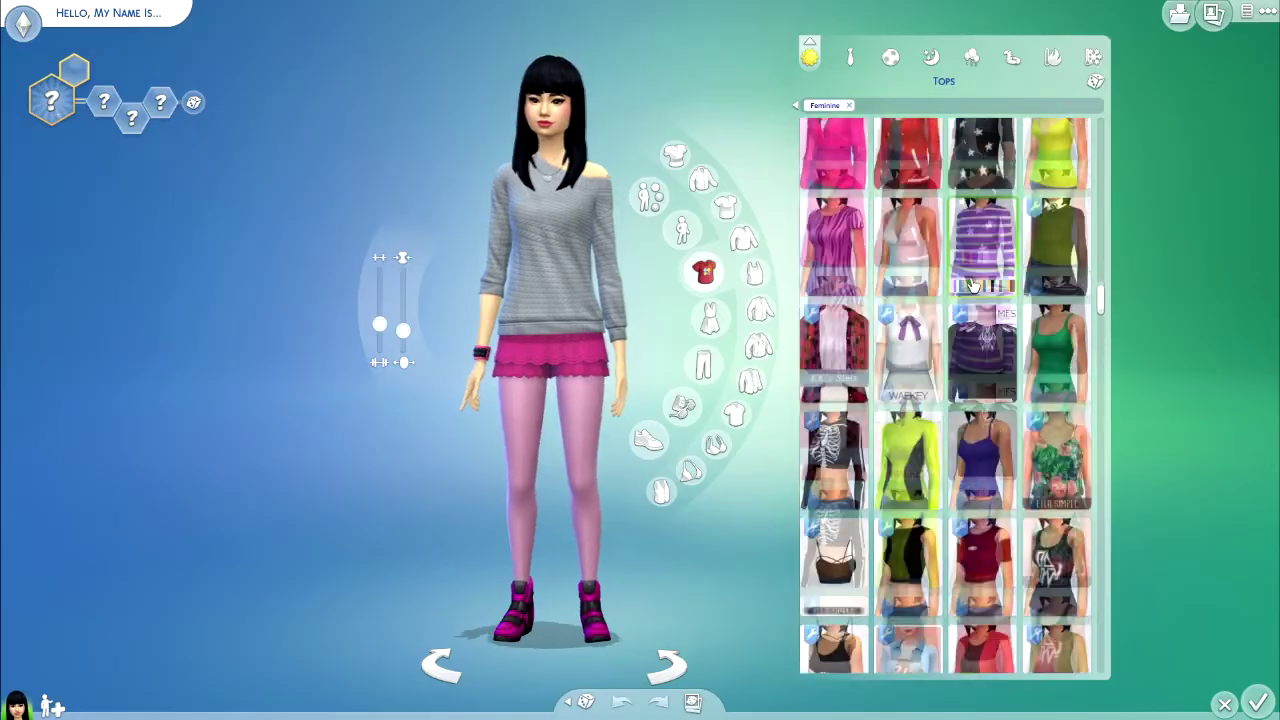
Find the buttoned crop top among the feminine tops, put its black-and-white striped swatch on the Sim, and inspect it up close
{"action": "scroll", "coordinate": [975, 285], "scroll_direction": "down", "scroll_amount": 10}
{"action": "scroll", "coordinate": [975, 285], "scroll_direction": "down", "scroll_amount": 5}
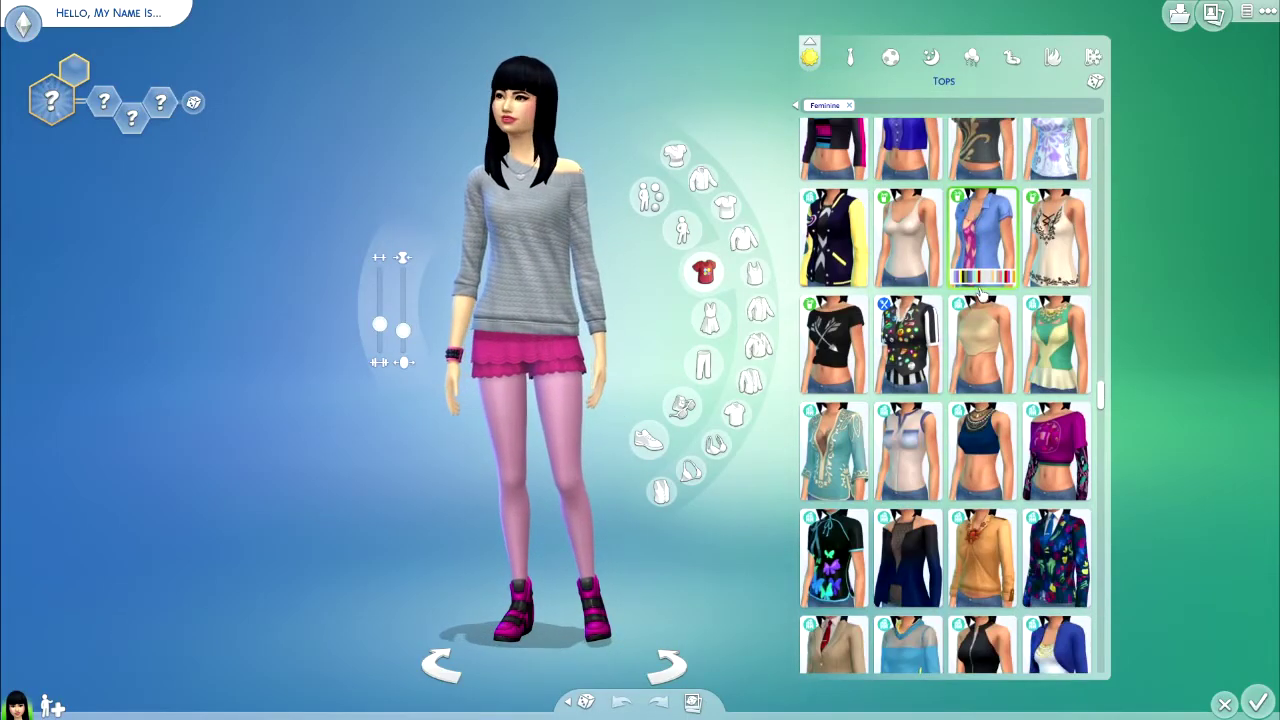
{"action": "mouse_move", "coordinate": [915, 404]}
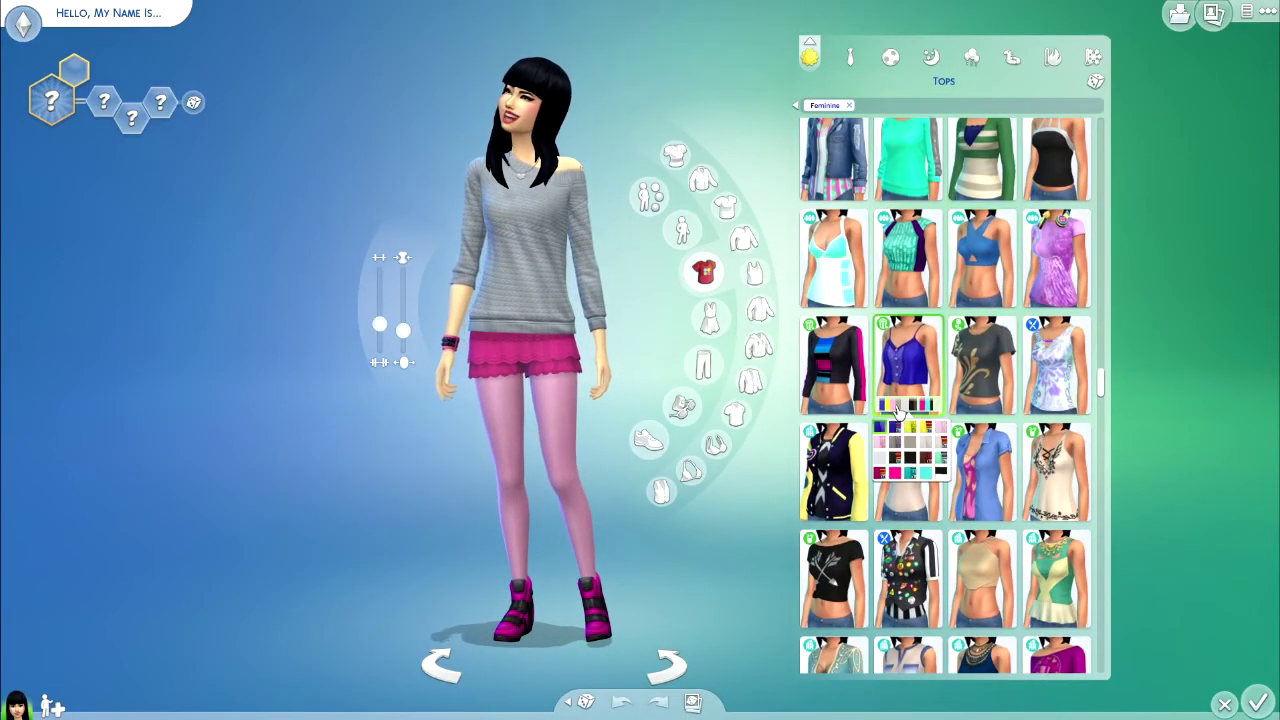
{"action": "left_click", "coordinate": [941, 472]}
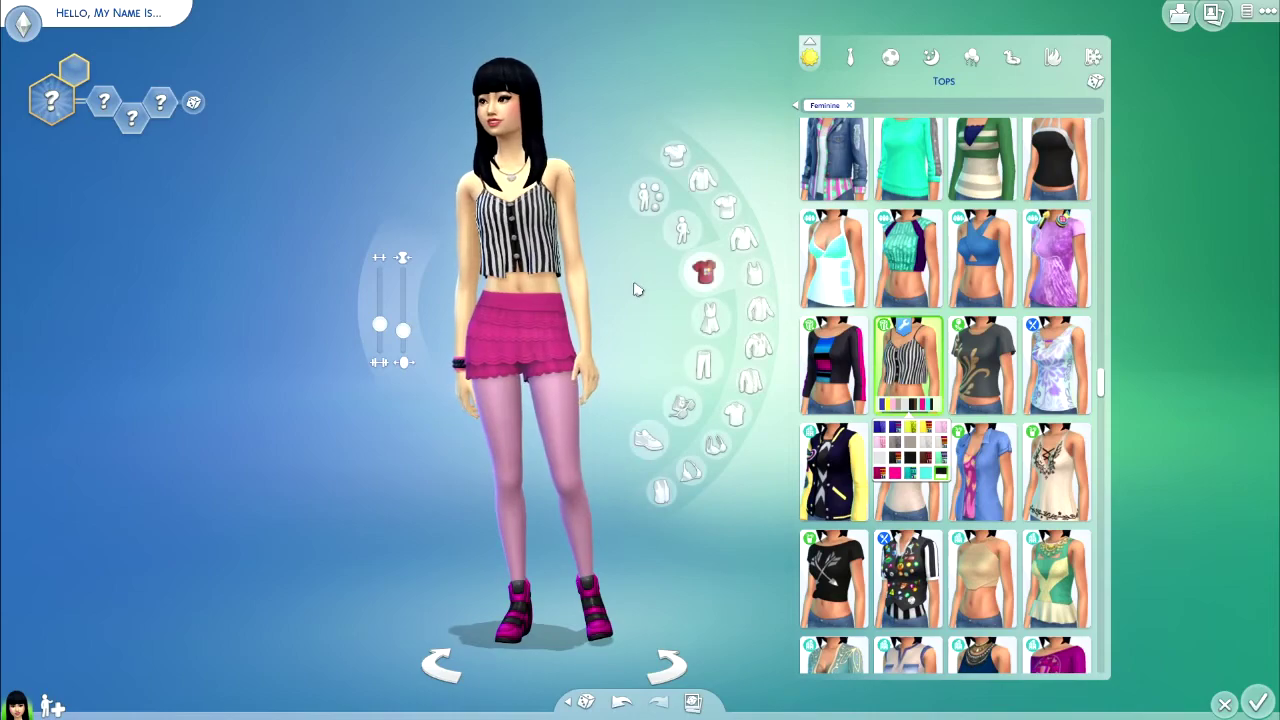
{"action": "scroll", "coordinate": [644, 310], "scroll_direction": "up", "scroll_amount": 2}
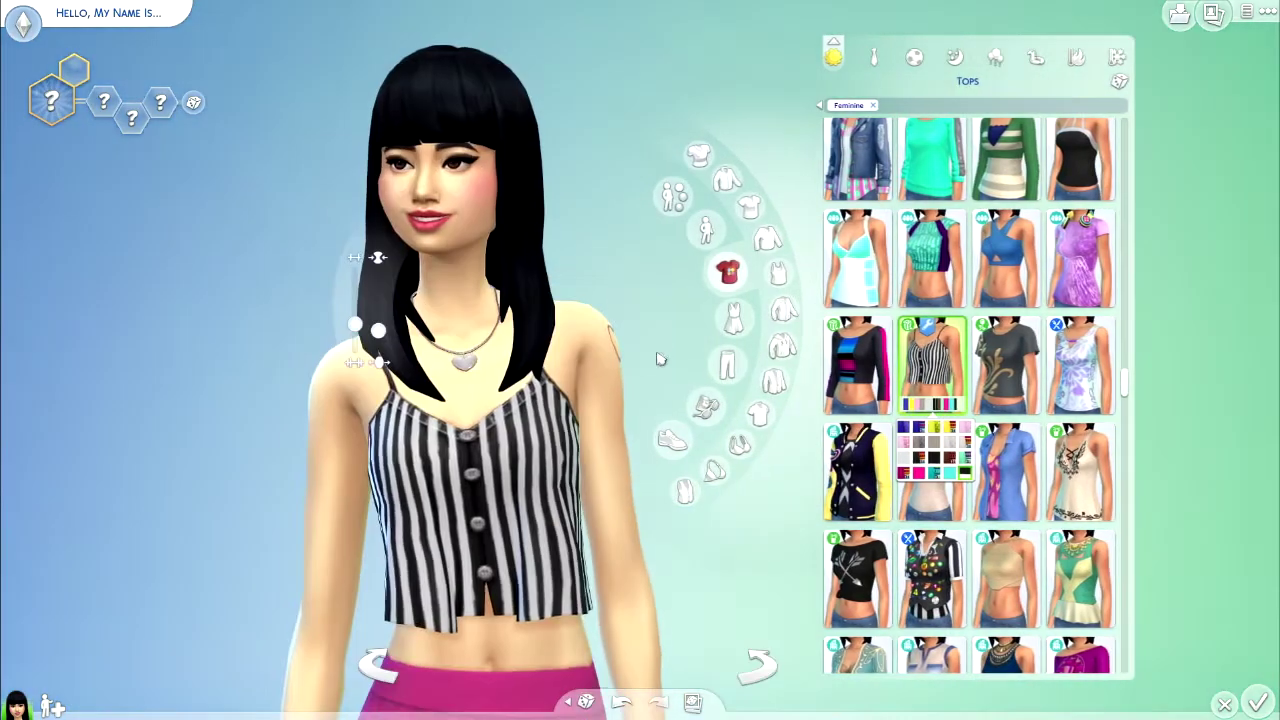
{"action": "left_click_drag", "start_coordinate": [660, 358], "coordinate": [665, 350]}
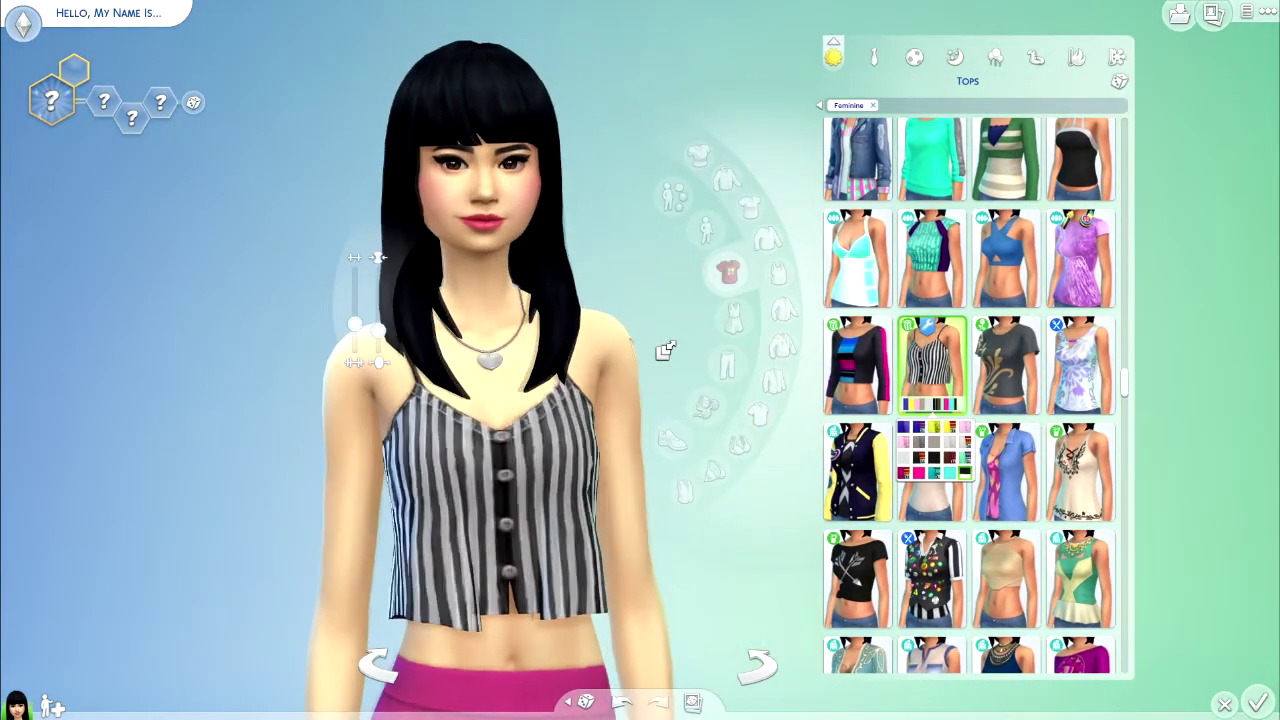
{"action": "scroll", "coordinate": [670, 335], "scroll_direction": "down", "scroll_amount": 2}
{"action": "scroll", "coordinate": [677, 318], "scroll_direction": "down", "scroll_amount": 1}
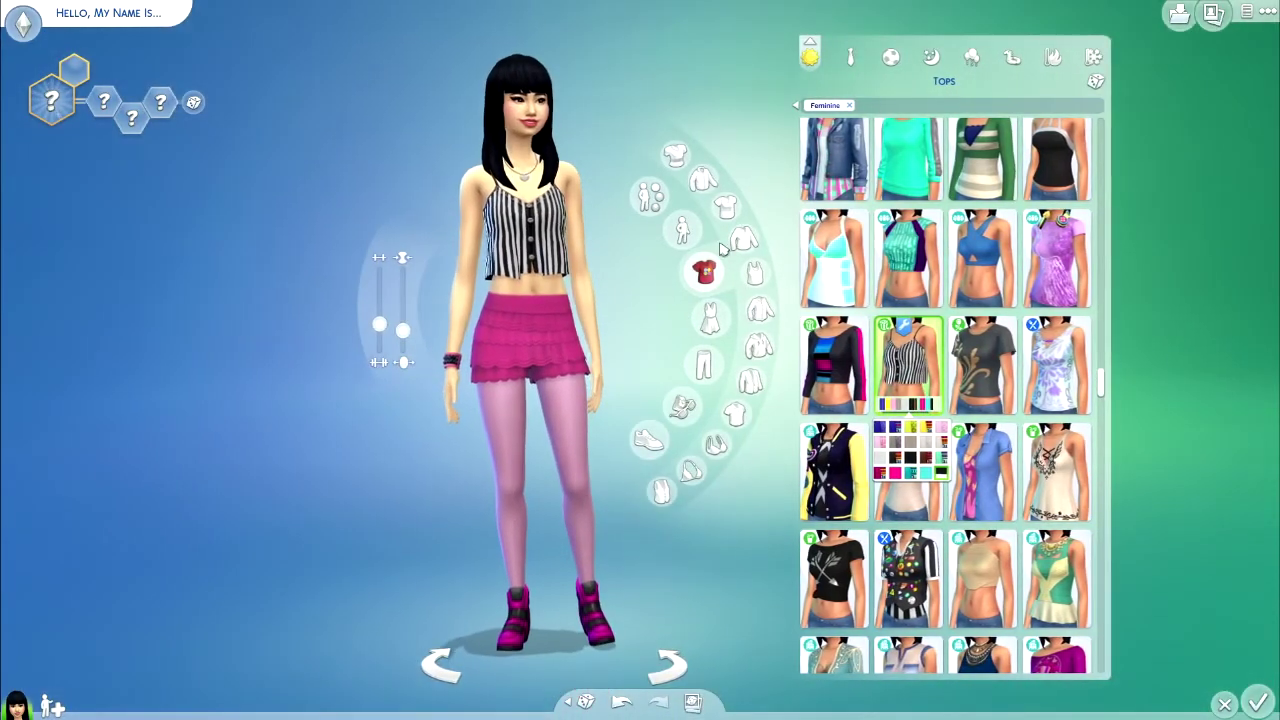
Try on the tie-back crop top in its black cherry-print swatch and inspect it from the front and back
{"action": "scroll", "coordinate": [1056, 390], "scroll_direction": "down", "scroll_amount": 8}
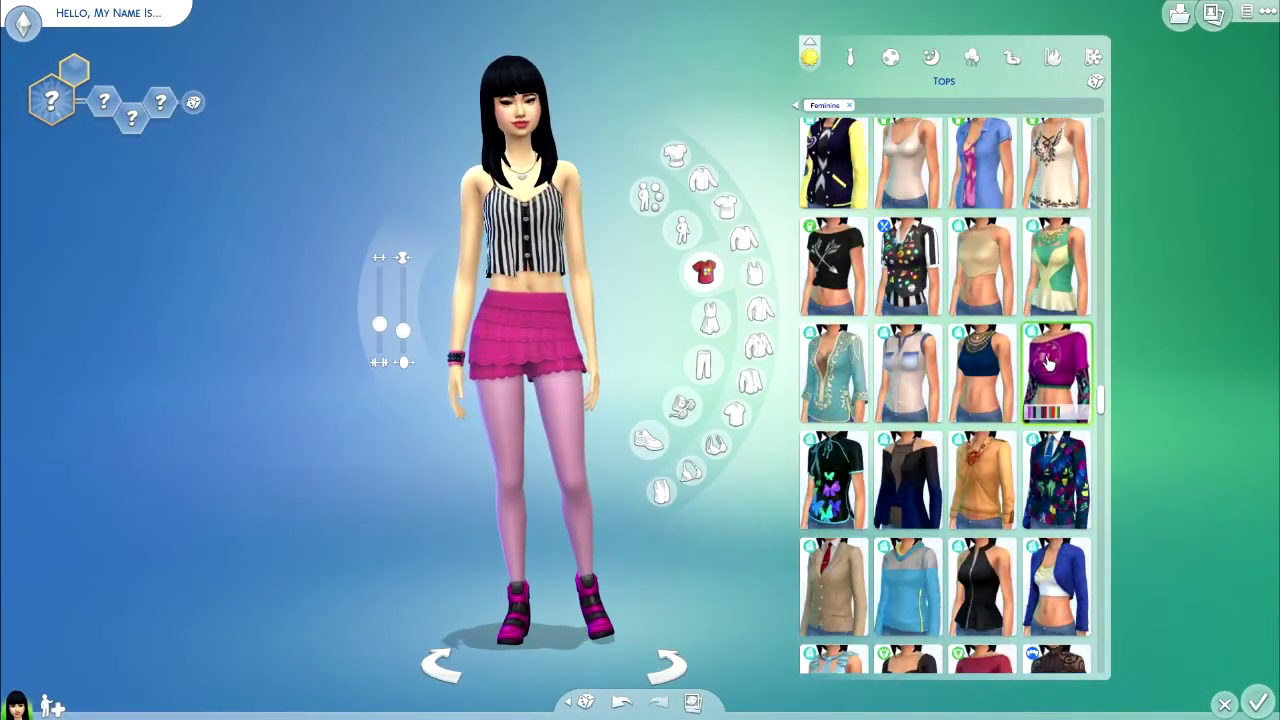
{"action": "scroll", "coordinate": [1048, 365], "scroll_direction": "down", "scroll_amount": 4}
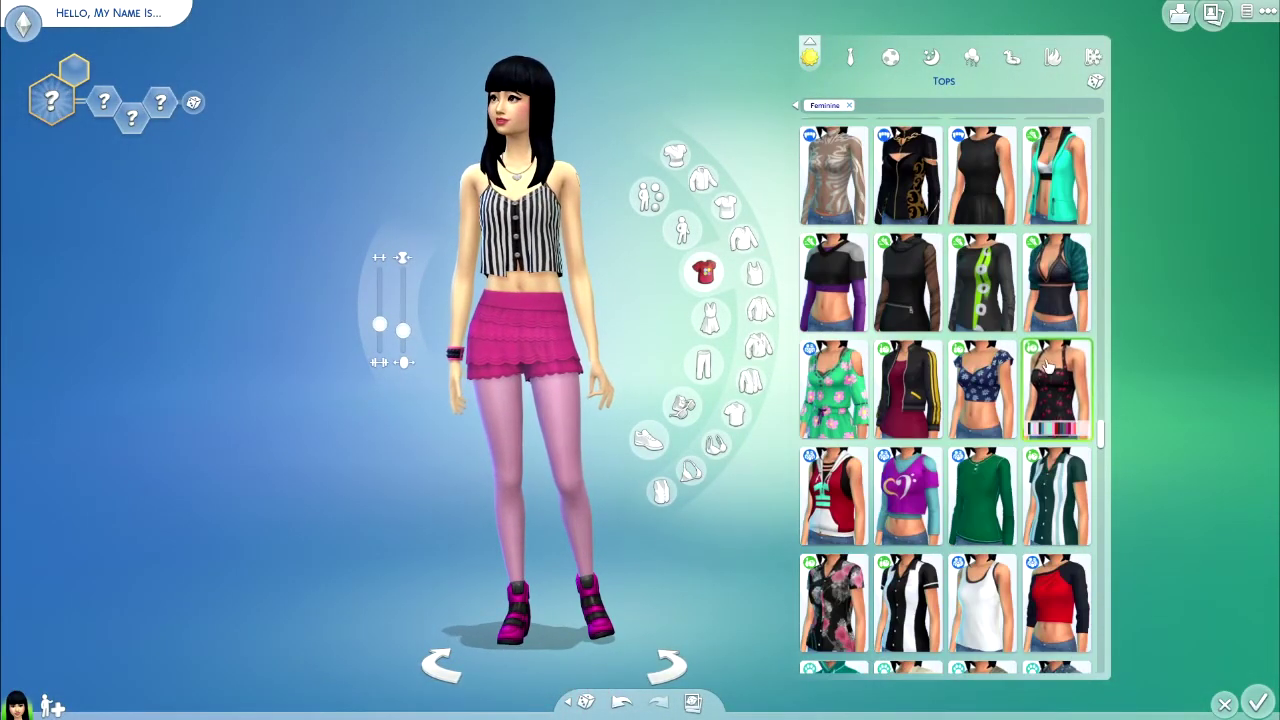
{"action": "mouse_move", "coordinate": [990, 432]}
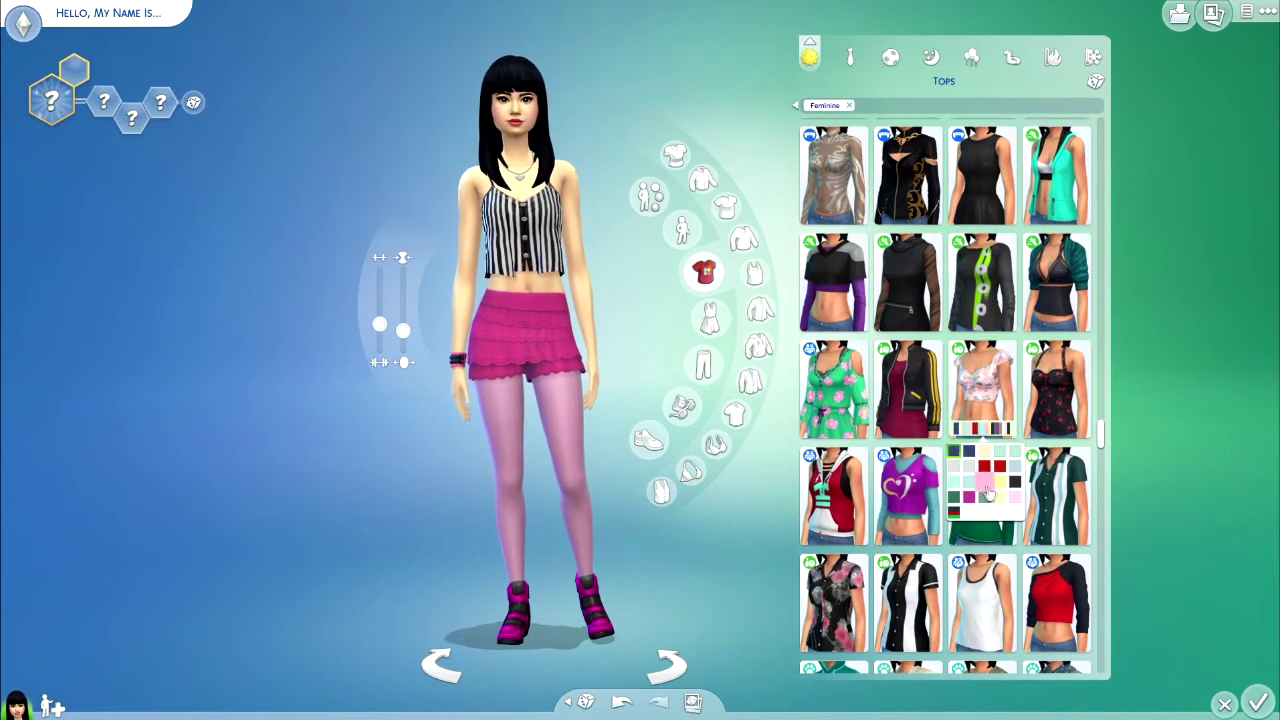
{"action": "left_click", "coordinate": [953, 513]}
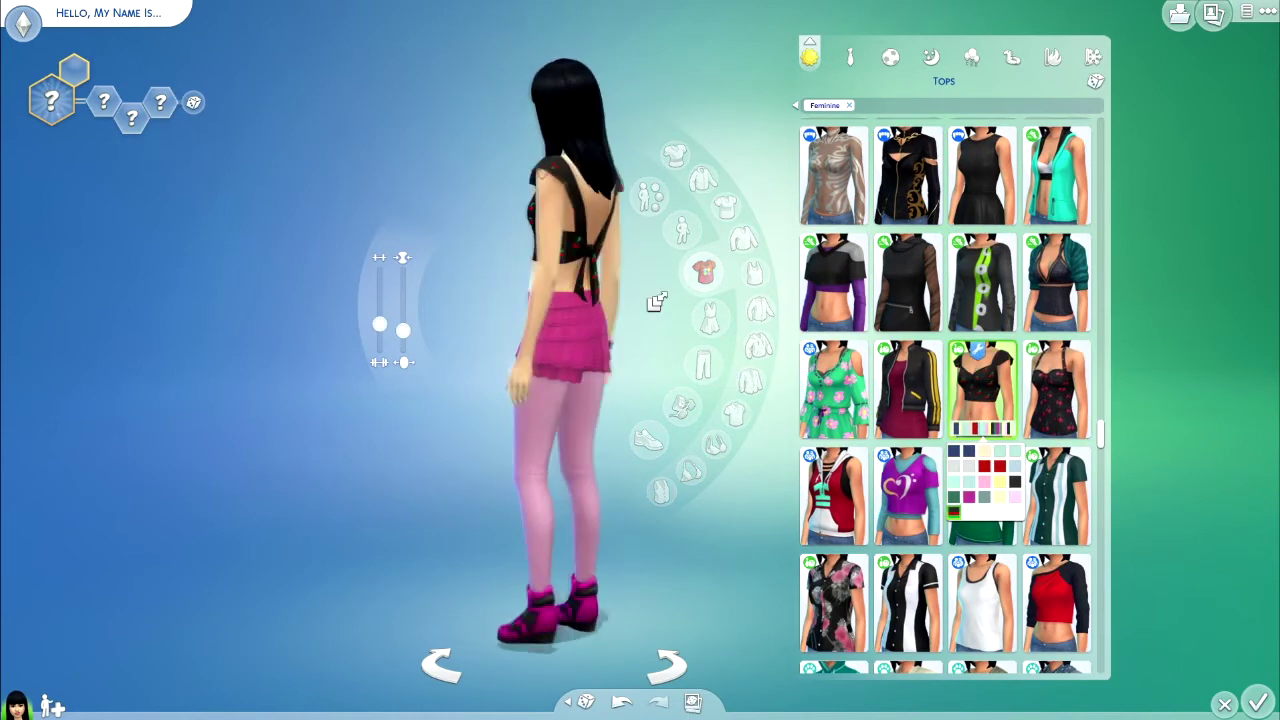
{"action": "scroll", "coordinate": [659, 305], "scroll_direction": "up", "scroll_amount": 2}
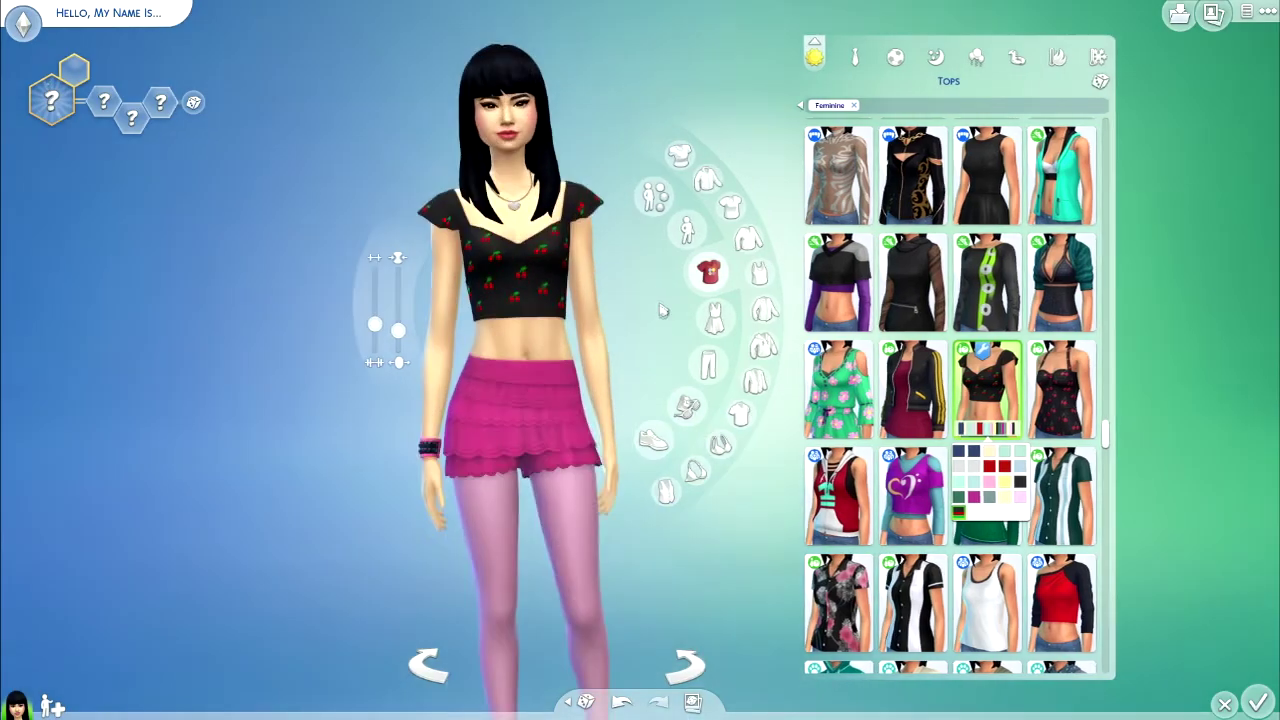
{"action": "left_click_drag", "start_coordinate": [686, 349], "coordinate": [681, 348]}
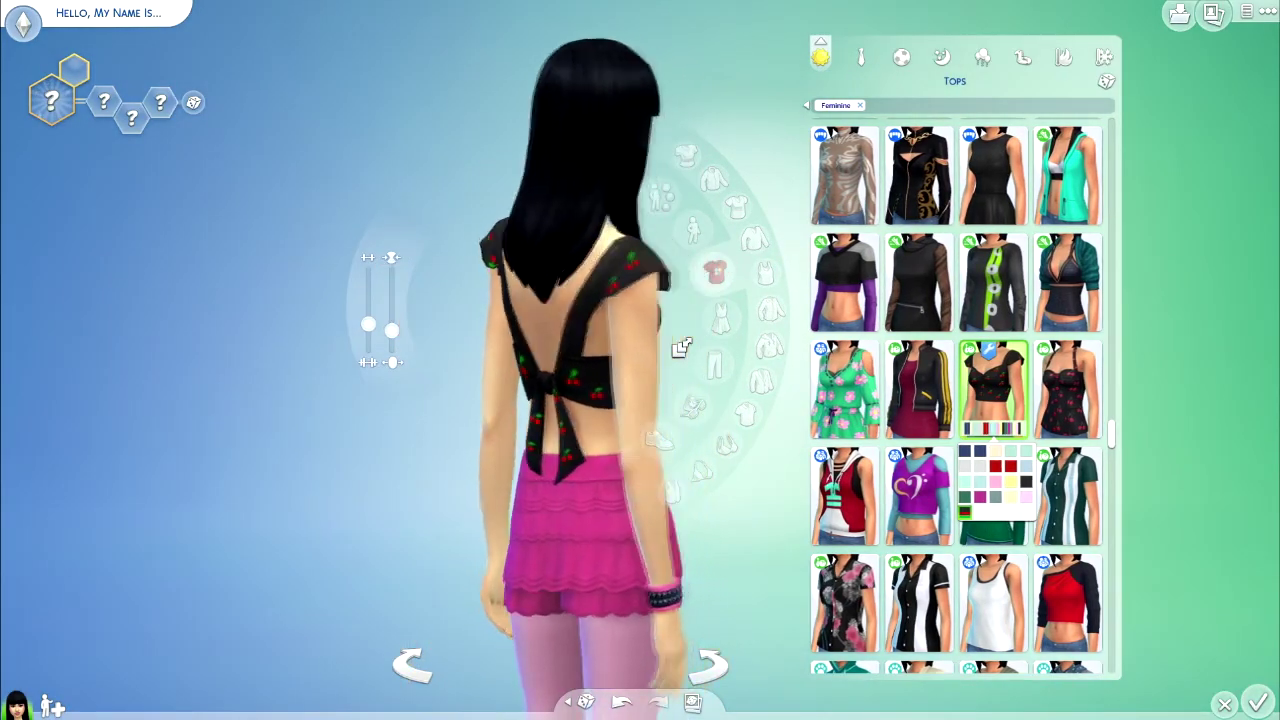
{"action": "scroll", "coordinate": [681, 342], "scroll_direction": "down", "scroll_amount": 3}
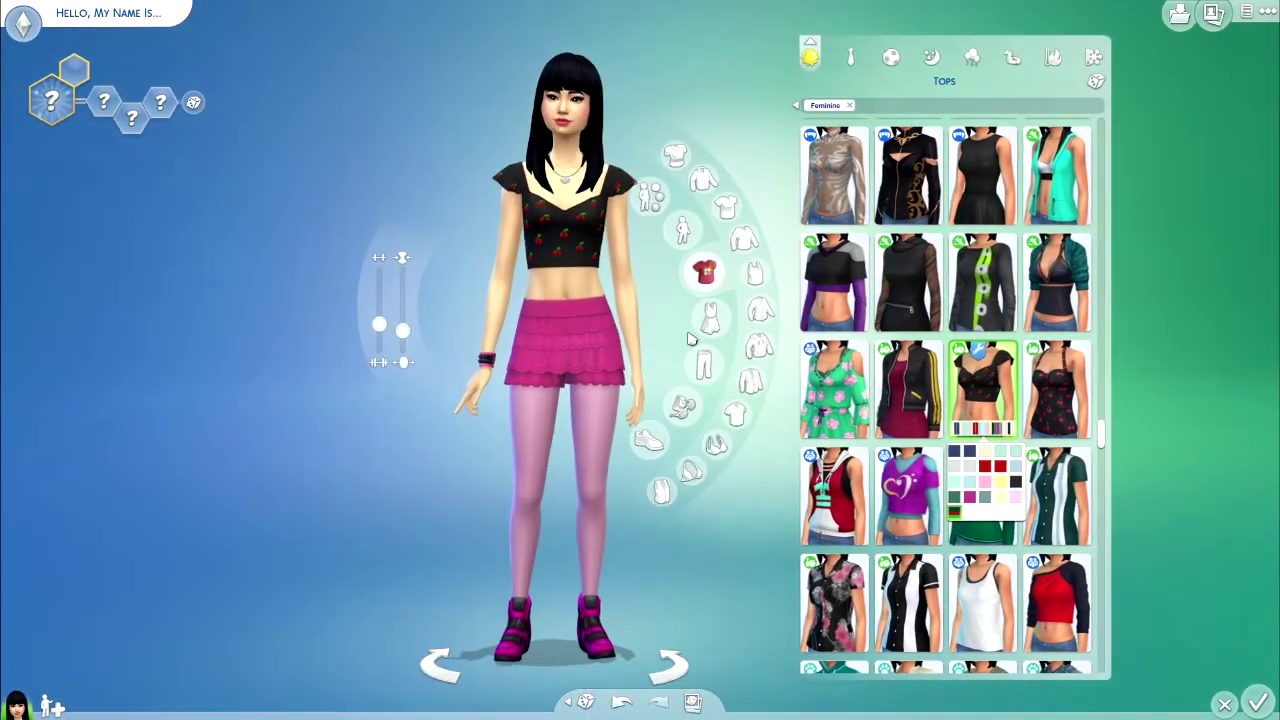
Dress the Sim in the black-and-white striped crop top again
{"action": "scroll", "coordinate": [1005, 393], "scroll_direction": "up", "scroll_amount": 5}
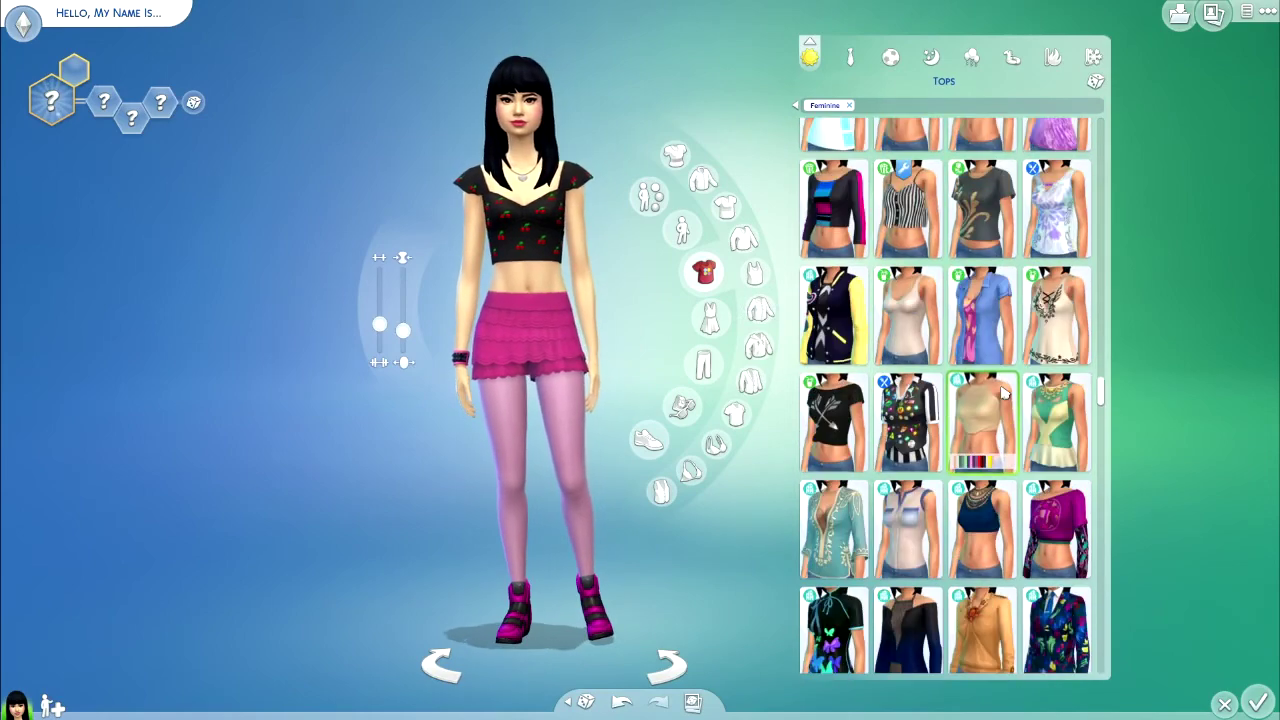
{"action": "scroll", "coordinate": [1005, 393], "scroll_direction": "up", "scroll_amount": 2}
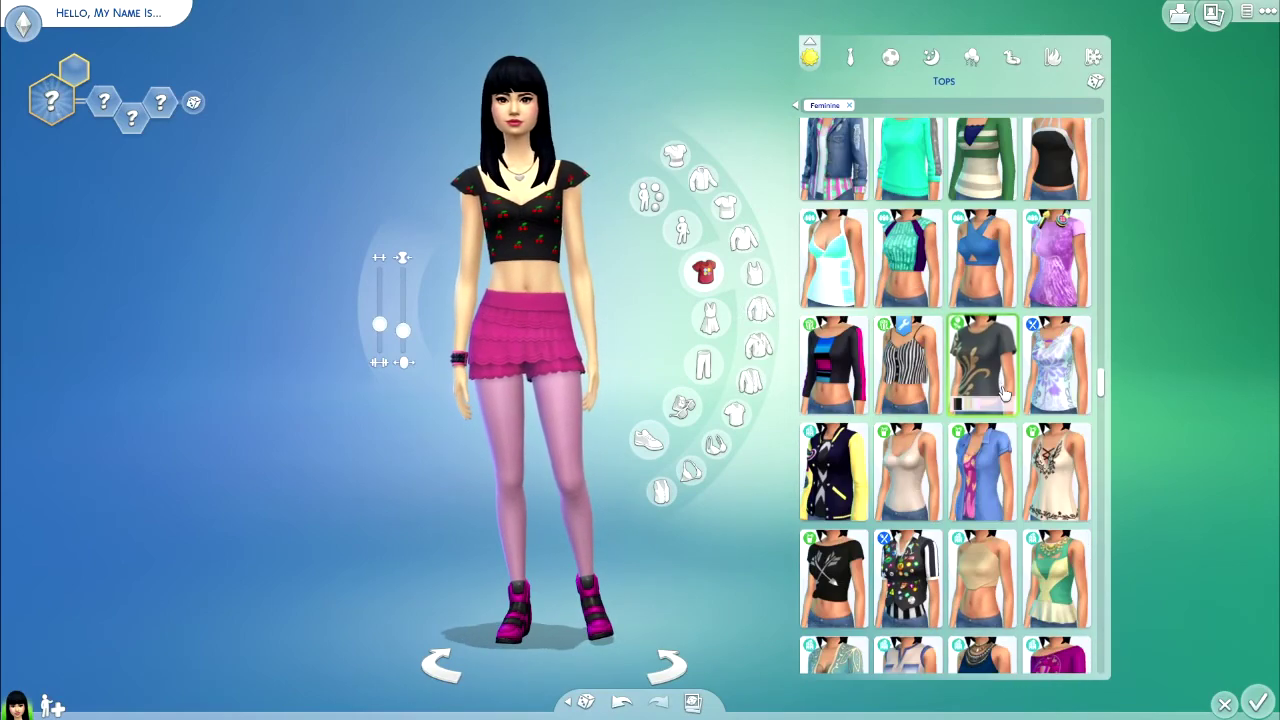
{"action": "left_click", "coordinate": [908, 352]}
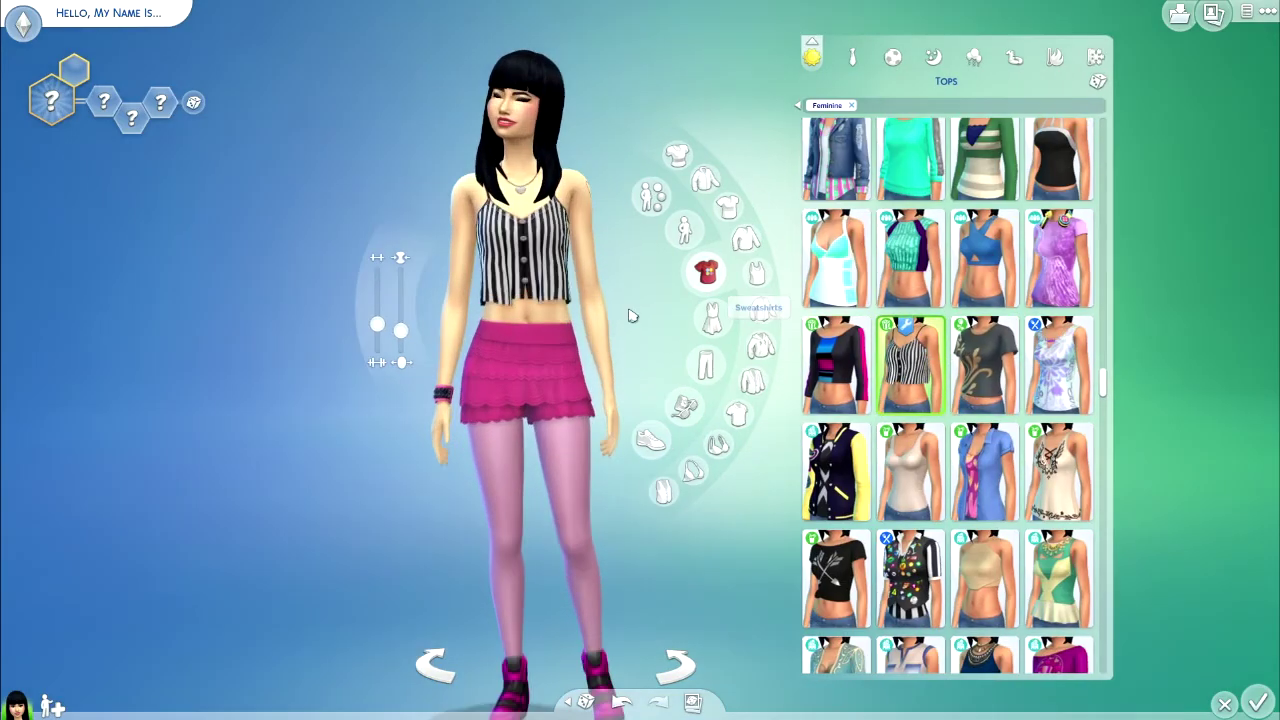